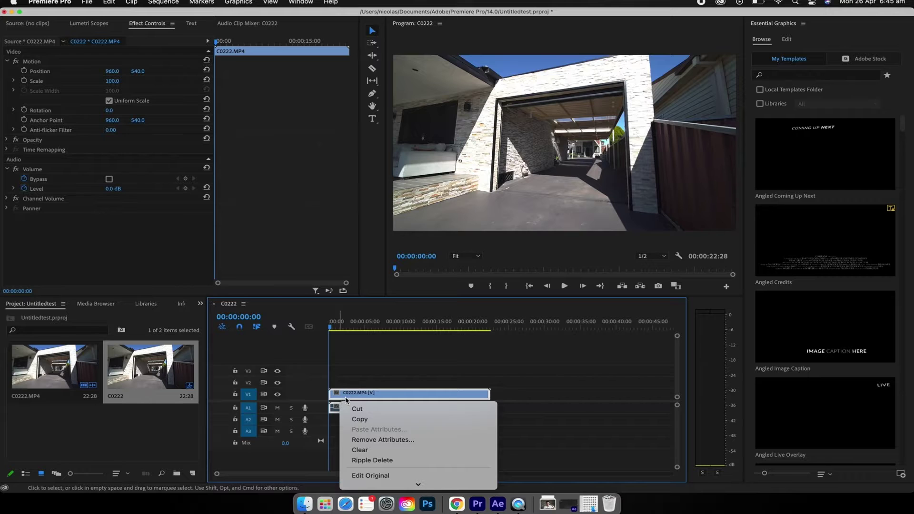
Step: Replace the C0222.MP4 clip in Premiere Pro with an After Effects composition, opening After Effects' Save As prompt
{"action": "scroll", "coordinate": [352, 414], "scroll_direction": "down", "scroll_amount": 4}
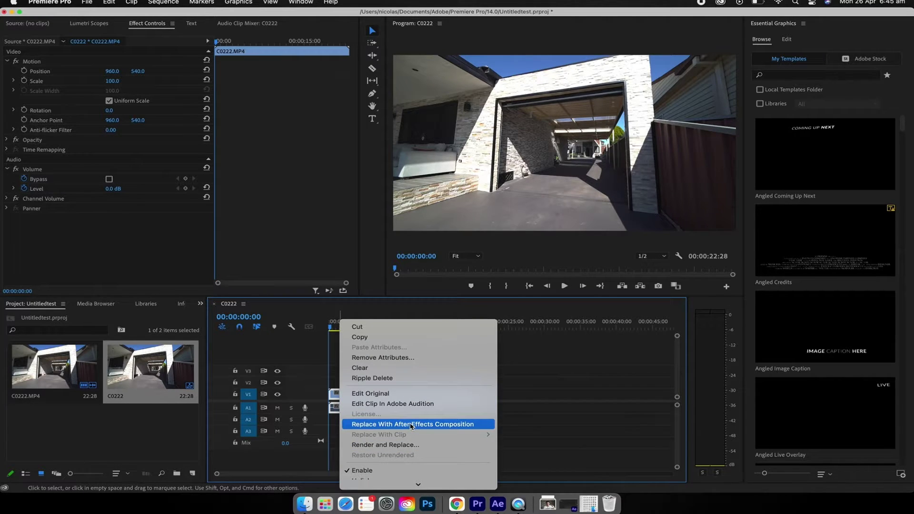
{"action": "left_click", "coordinate": [411, 425]}
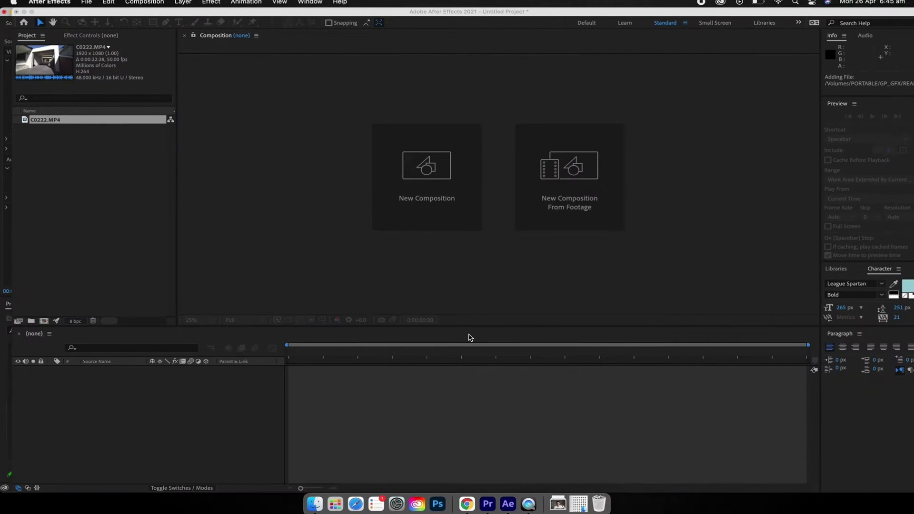
{"action": "key", "text": "super+s"}
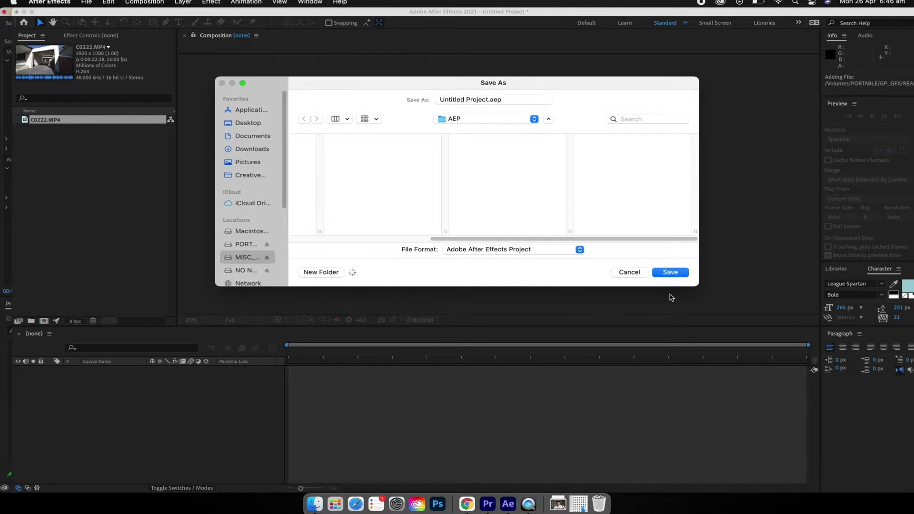
Step: Skip saving the project and create a C0222 composition from the C0222.MP4 footage
{"action": "left_click", "coordinate": [633, 272]}
{"action": "key", "text": "Return"}
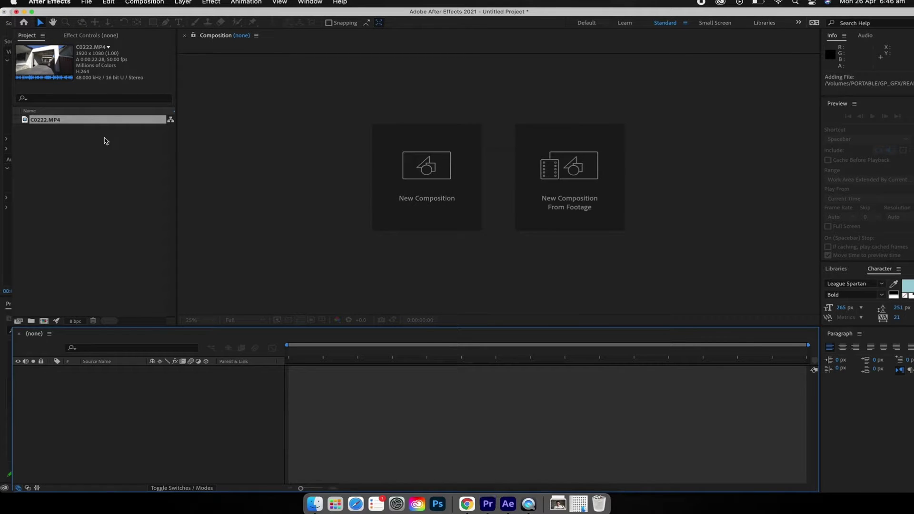
{"action": "left_click_drag", "start_coordinate": [94, 123], "coordinate": [157, 444]}
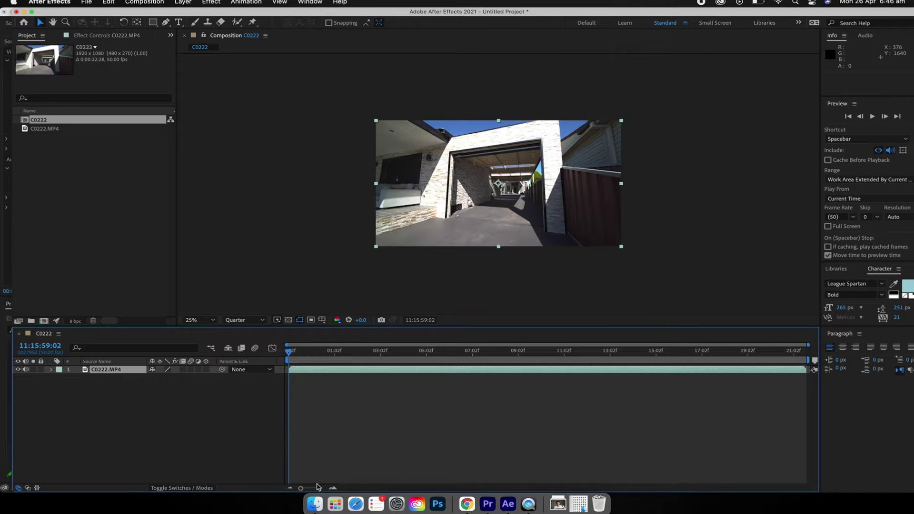
Step: Zoom and scrub the timeline to review the footage, stopping at 11:16:01:10 with the layer selected
{"action": "left_click_drag", "start_coordinate": [300, 488], "coordinate": [316, 489]}
{"action": "left_click_drag", "start_coordinate": [289, 352], "coordinate": [778, 352]}
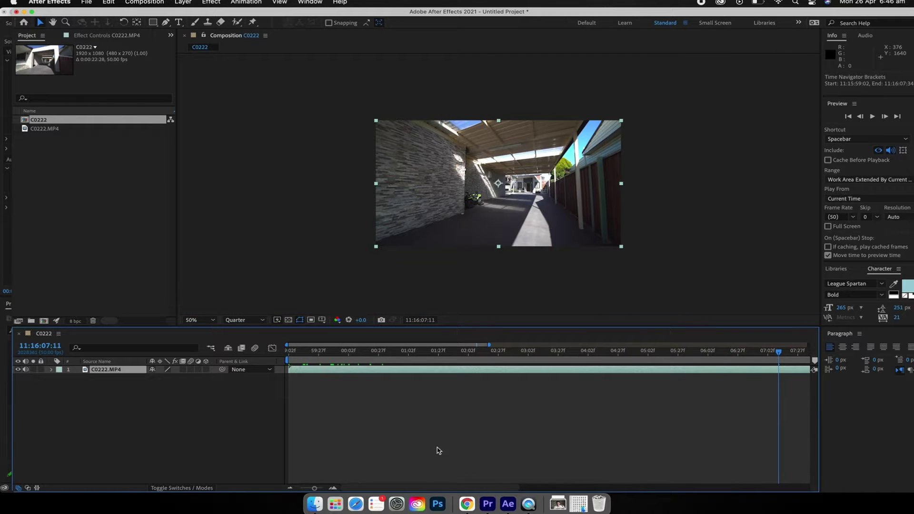
{"action": "left_click_drag", "start_coordinate": [313, 490], "coordinate": [305, 490]}
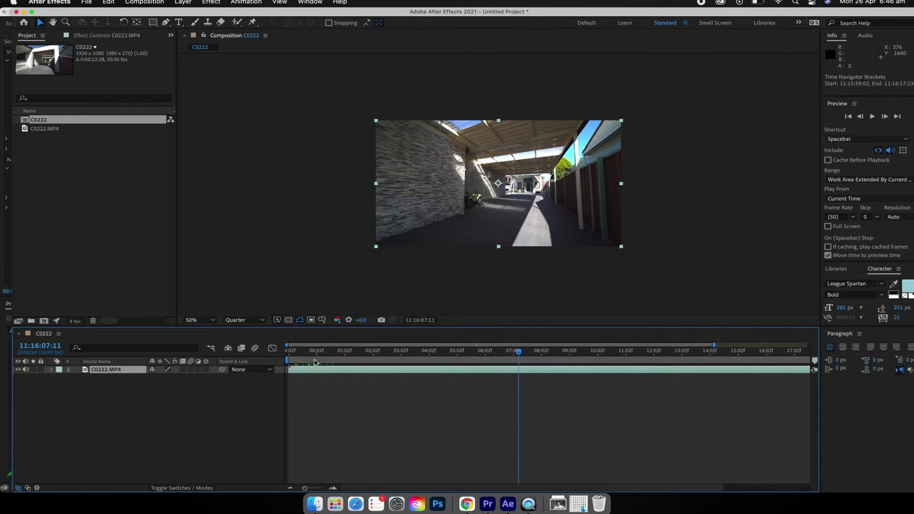
{"action": "left_click_drag", "start_coordinate": [311, 352], "coordinate": [142, 362]}
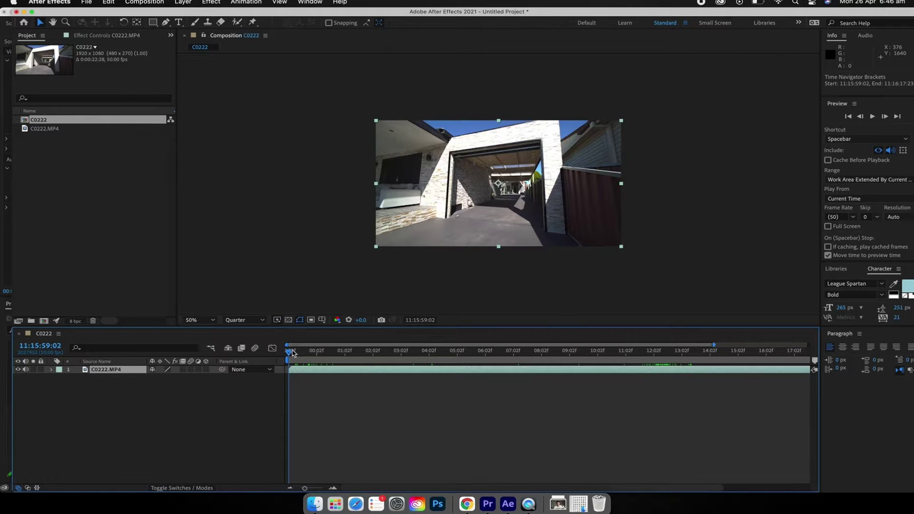
{"action": "left_click_drag", "start_coordinate": [292, 352], "coordinate": [350, 361]}
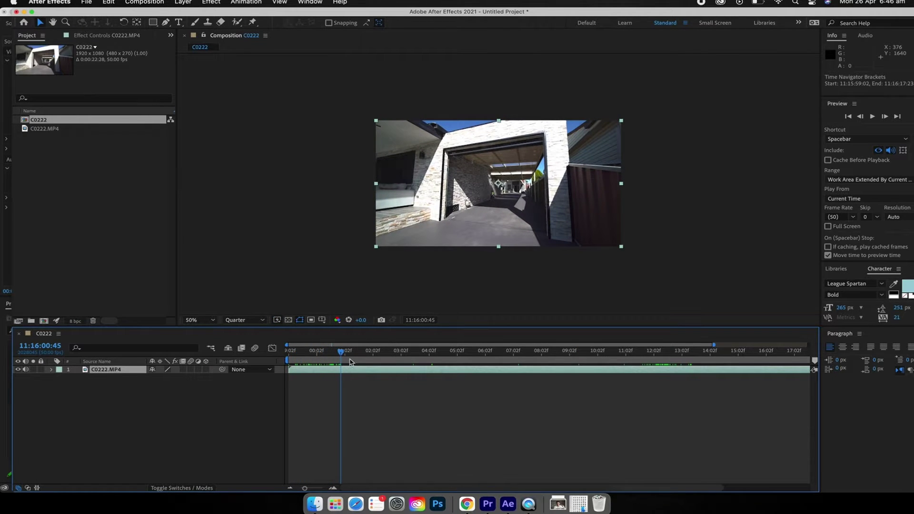
{"action": "left_click", "coordinate": [314, 379]}
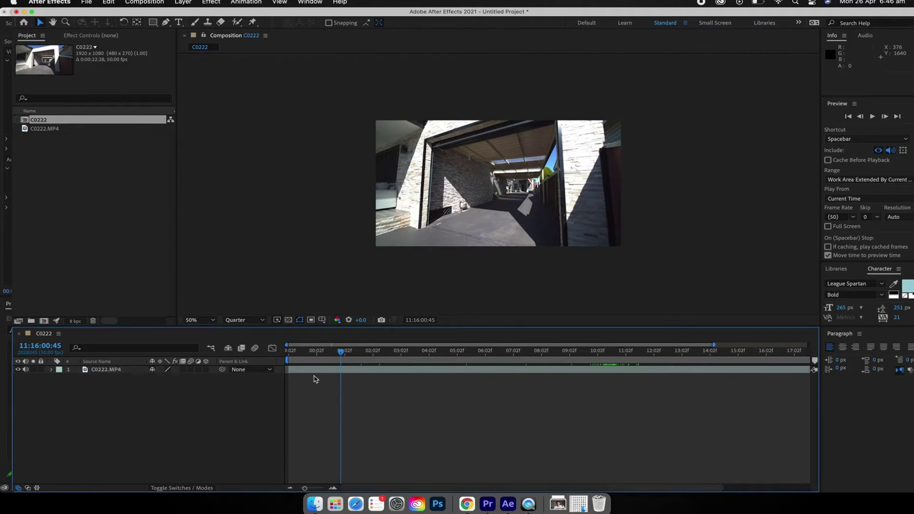
{"action": "left_click_drag", "start_coordinate": [340, 352], "coordinate": [357, 367]}
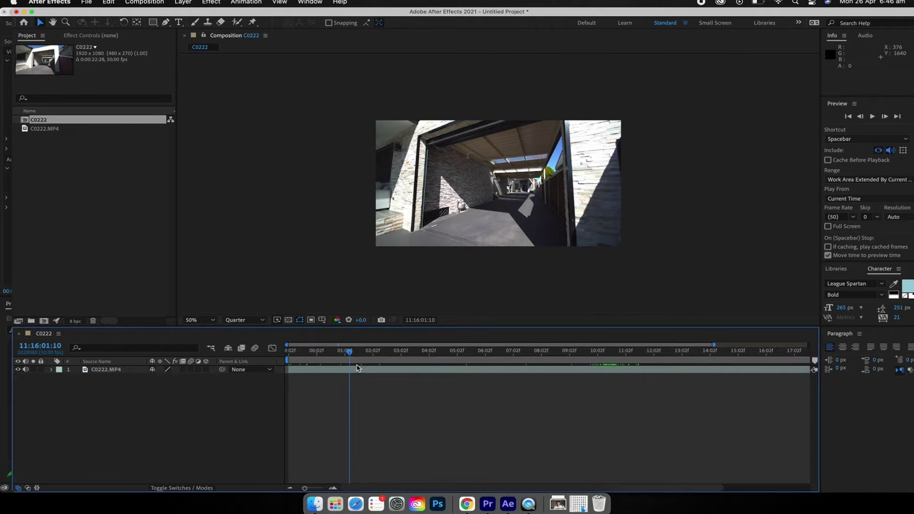
{"action": "left_click", "coordinate": [357, 367]}
Step: Enable Time Remapping on the C0222.MP4 layer and preview the composition
{"action": "left_click", "coordinate": [182, 1]}
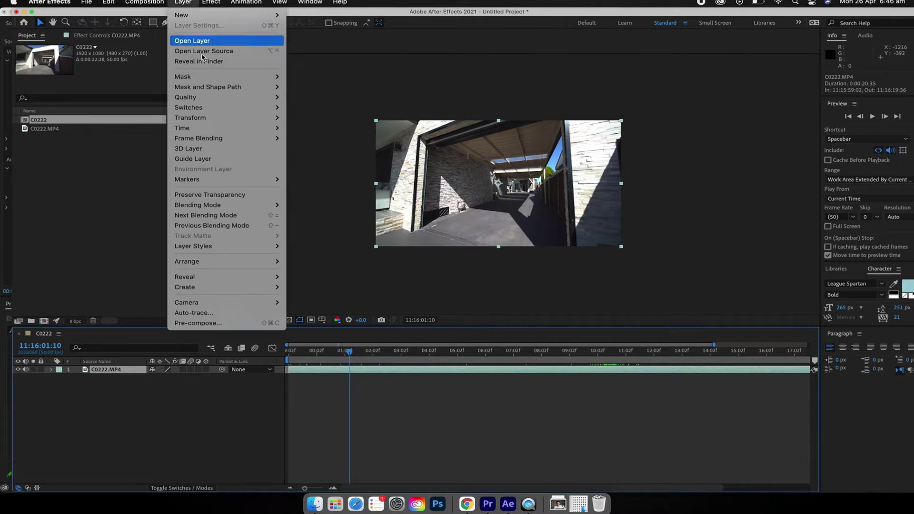
{"action": "mouse_move", "coordinate": [219, 129]}
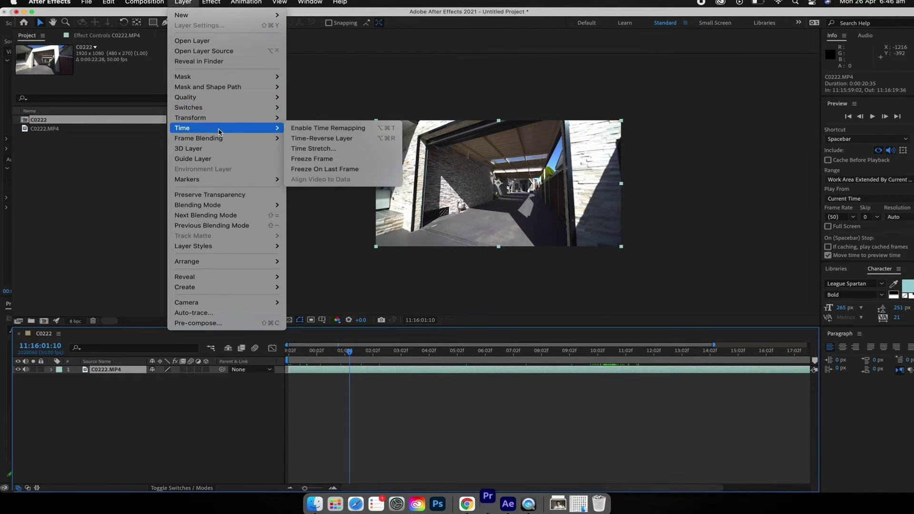
{"action": "left_click", "coordinate": [332, 129]}
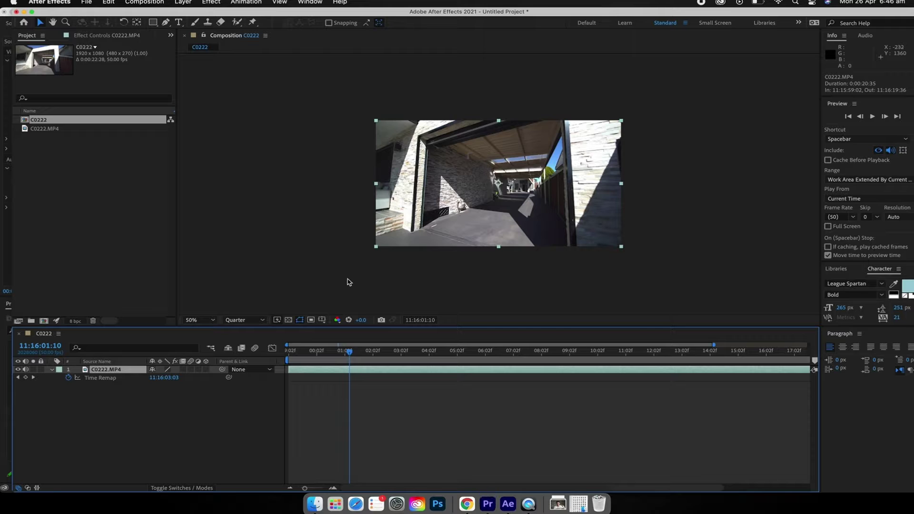
{"action": "left_click_drag", "start_coordinate": [317, 357], "coordinate": [283, 372]}
{"action": "key", "text": "space"}
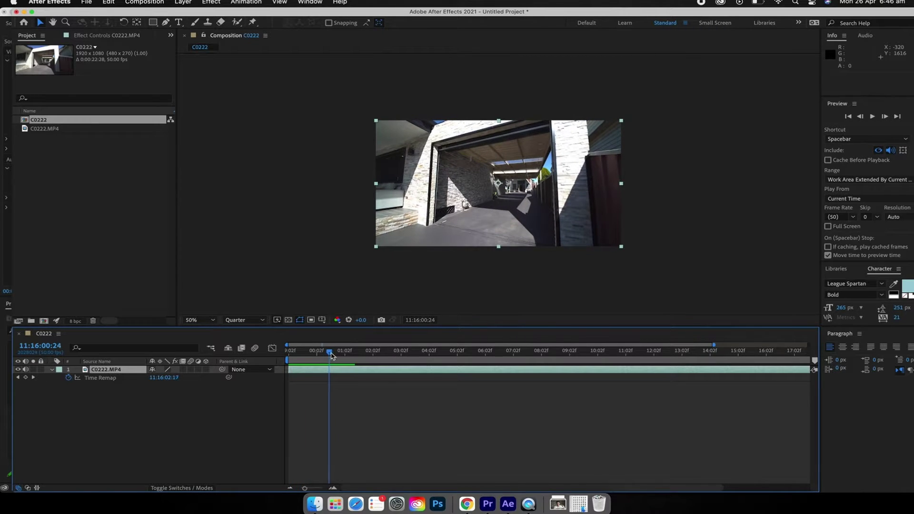
{"action": "left_click", "coordinate": [305, 354]}
{"action": "key", "text": "space"}
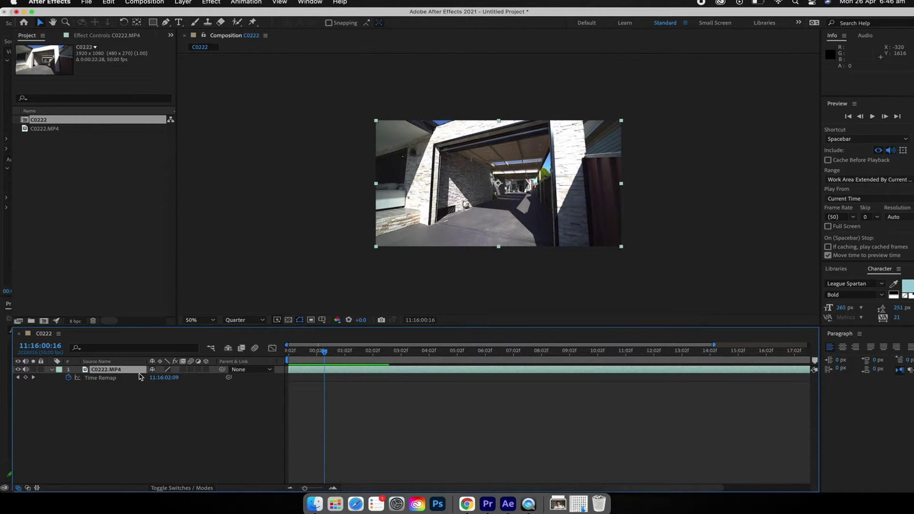
Step: Add a Time Remap keyframe at 11:16:00:16 and preview up to 11:16:01:11
{"action": "left_click", "coordinate": [26, 378]}
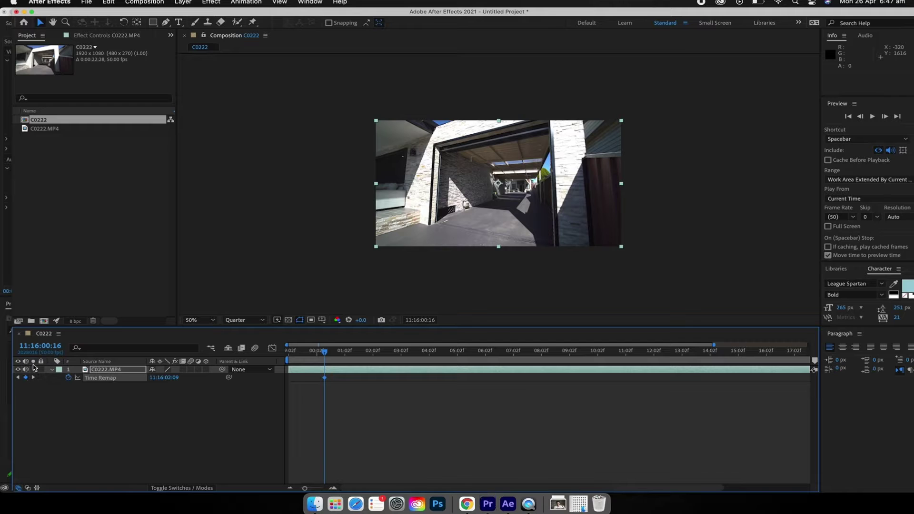
{"action": "left_click_drag", "start_coordinate": [325, 352], "coordinate": [316, 361]}
{"action": "left_click_drag", "start_coordinate": [329, 354], "coordinate": [278, 360]}
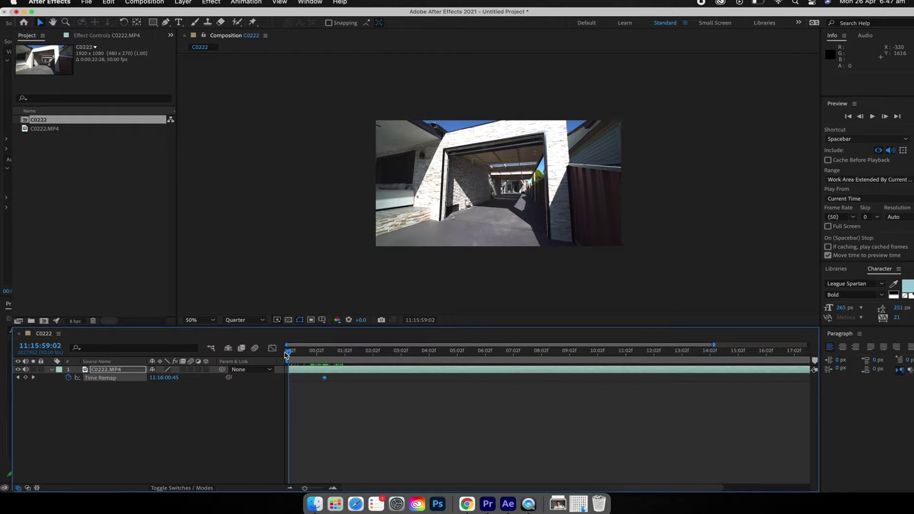
{"action": "key", "text": "space"}
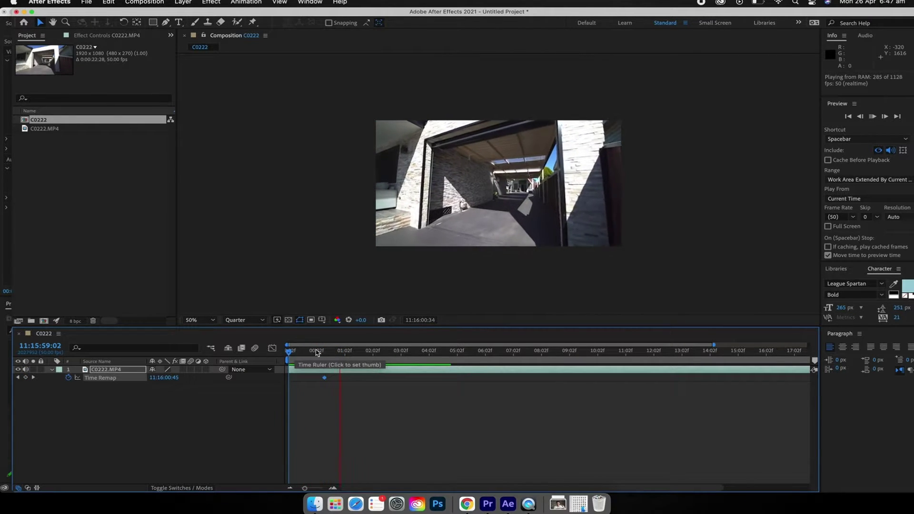
{"action": "key", "text": "space"}
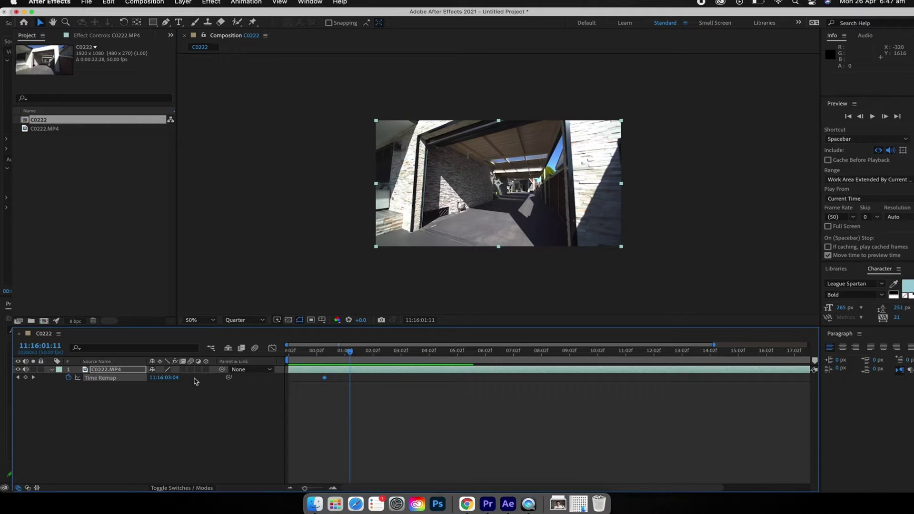
Step: Push the Time Remap value later at 11:16:01:11 so the footage jumps ahead, then preview
{"action": "left_click_drag", "start_coordinate": [175, 378], "coordinate": [404, 372]}
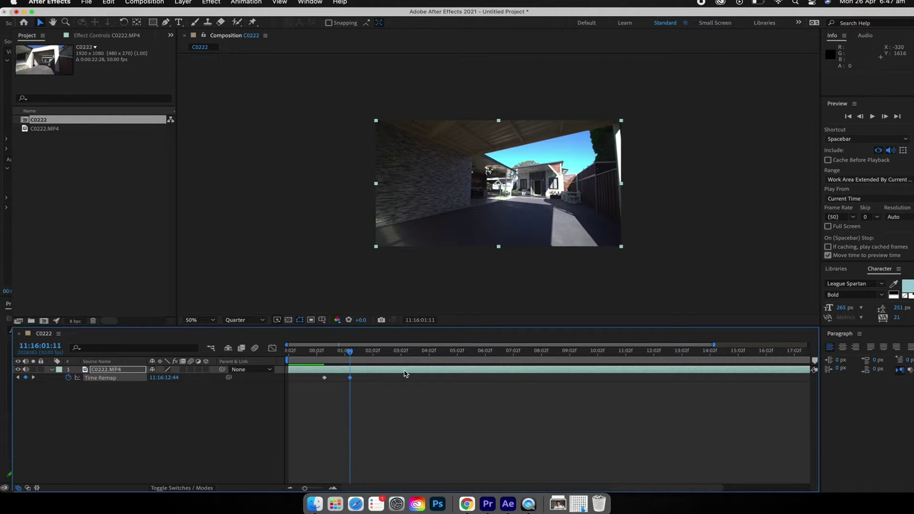
{"action": "left_click_drag", "start_coordinate": [342, 360], "coordinate": [286, 361]}
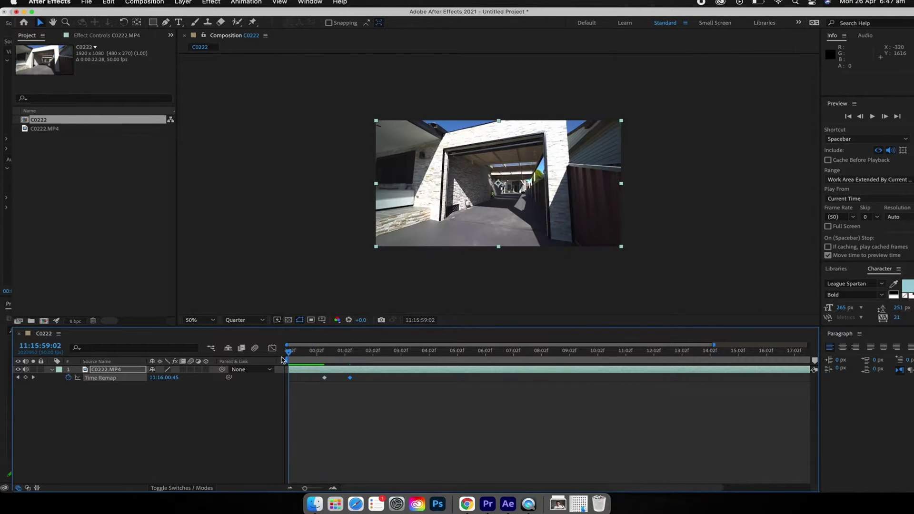
{"action": "key", "text": "space"}
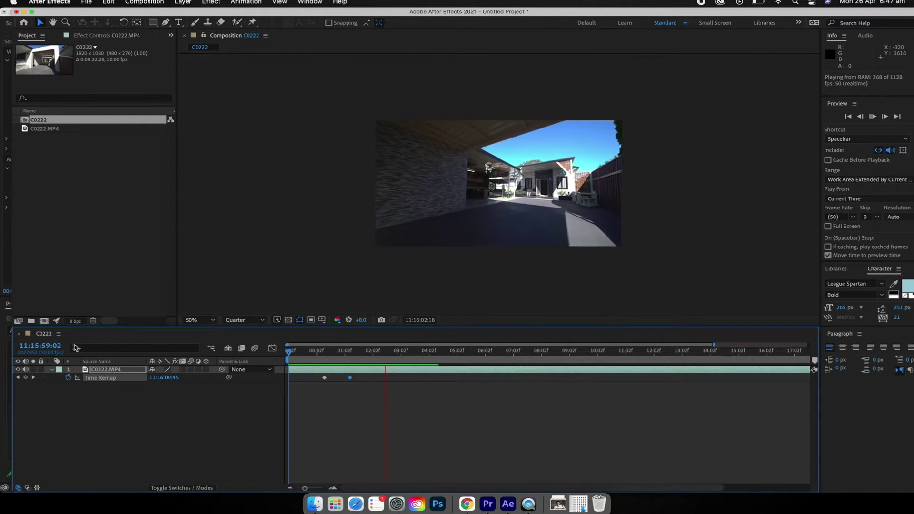
{"action": "key", "text": "space"}
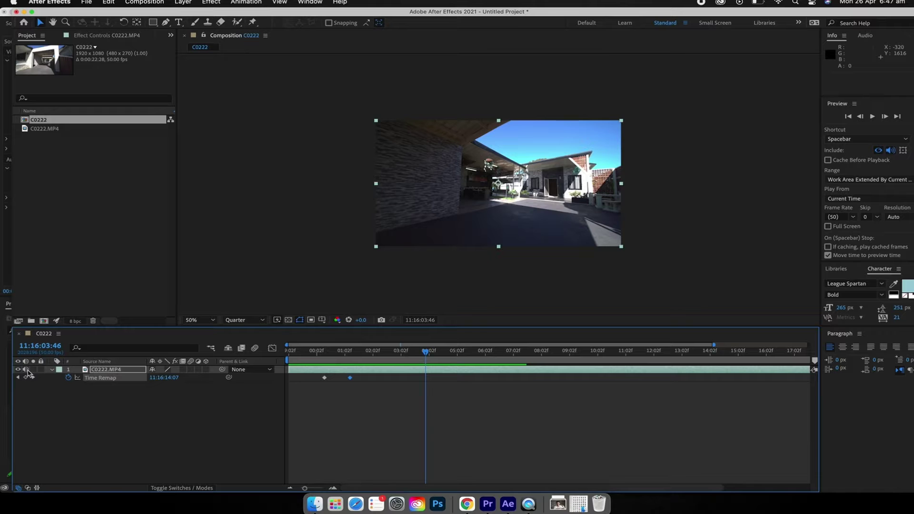
{"action": "left_click_drag", "start_coordinate": [339, 352], "coordinate": [300, 360]}
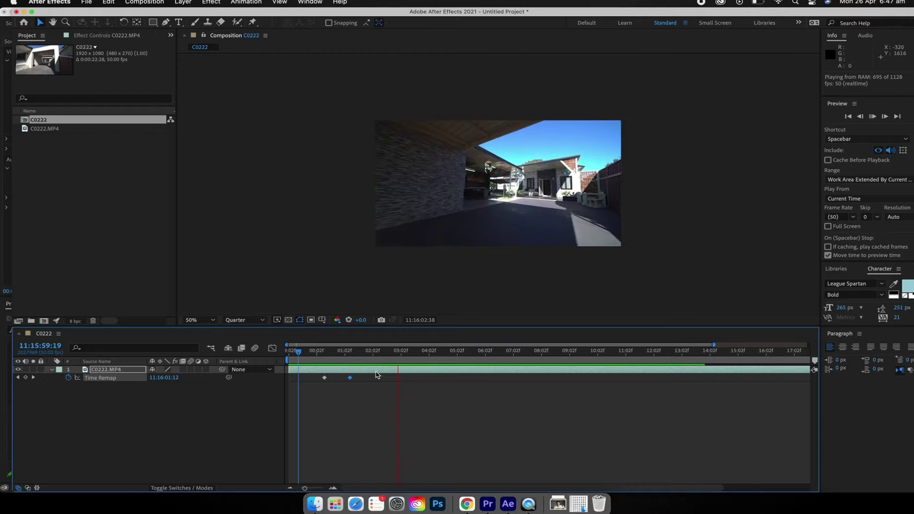
{"action": "key", "text": "space"}
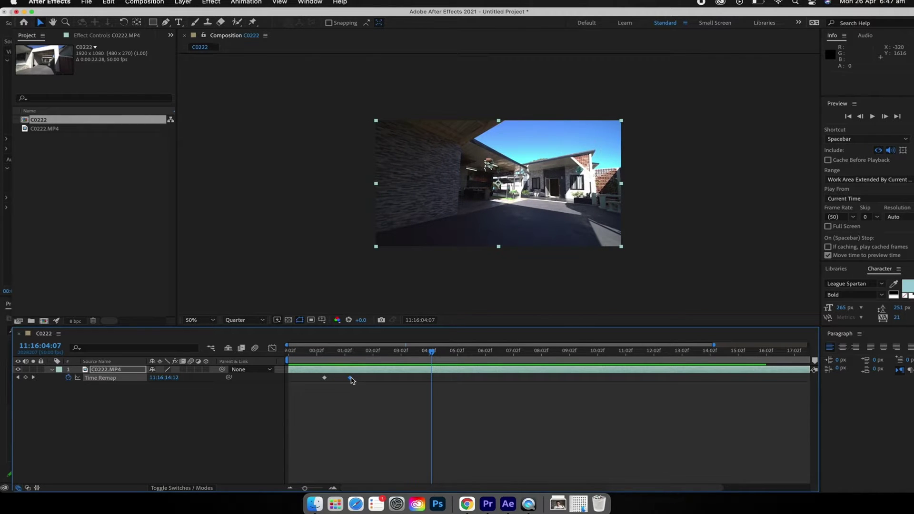
Step: Inspect the second keyframe's Keyframe Velocity without changes, then marquee-select both Time Remap keyframes
{"action": "right_click", "coordinate": [351, 378]}
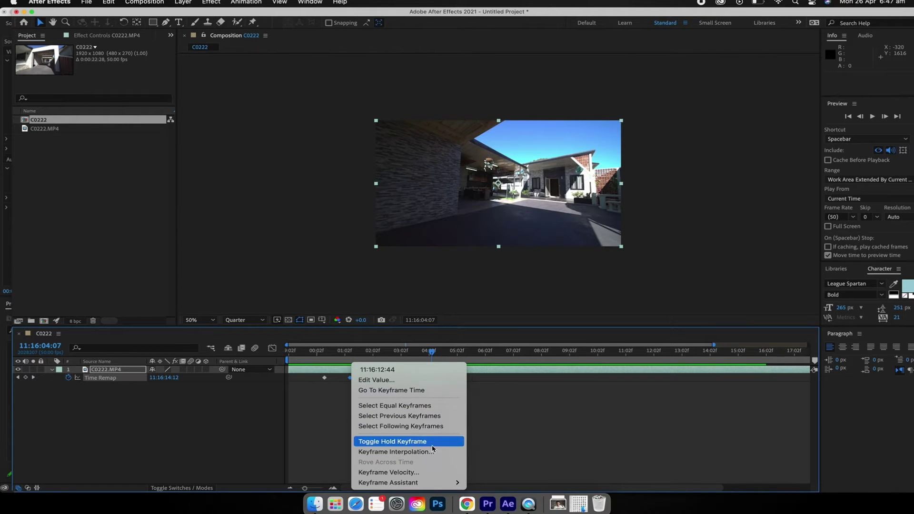
{"action": "left_click", "coordinate": [437, 472]}
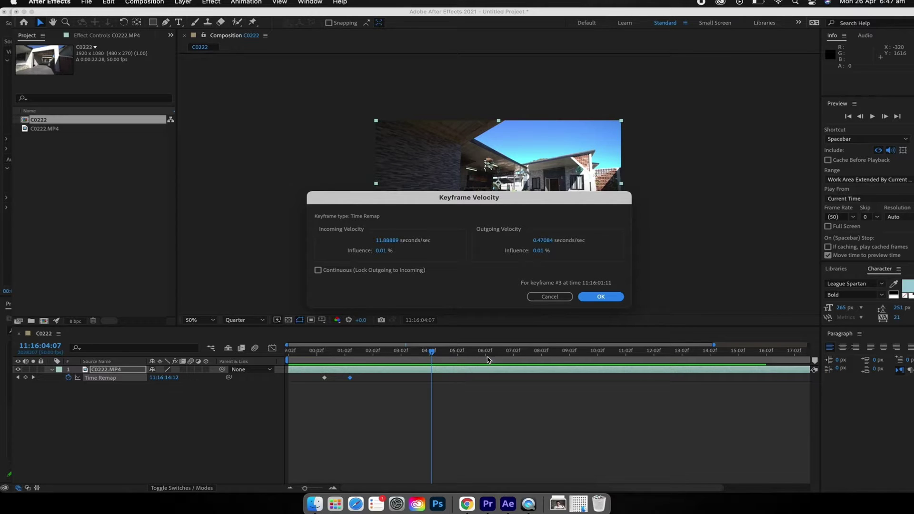
{"action": "left_click", "coordinate": [550, 296]}
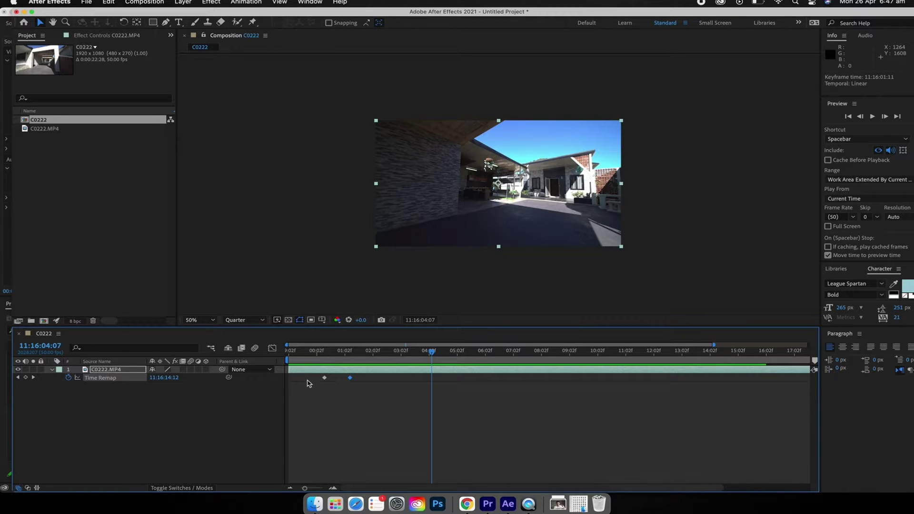
{"action": "left_click", "coordinate": [350, 380]}
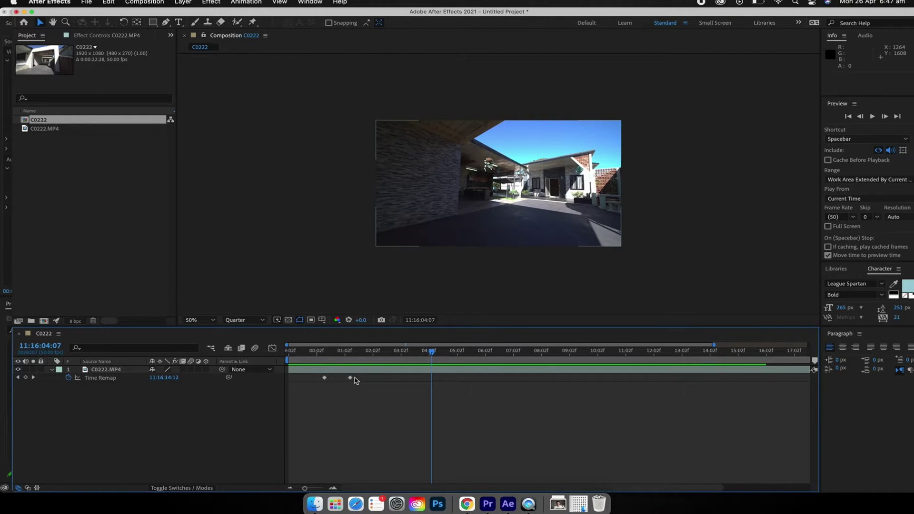
{"action": "left_click_drag", "start_coordinate": [372, 389], "coordinate": [304, 375]}
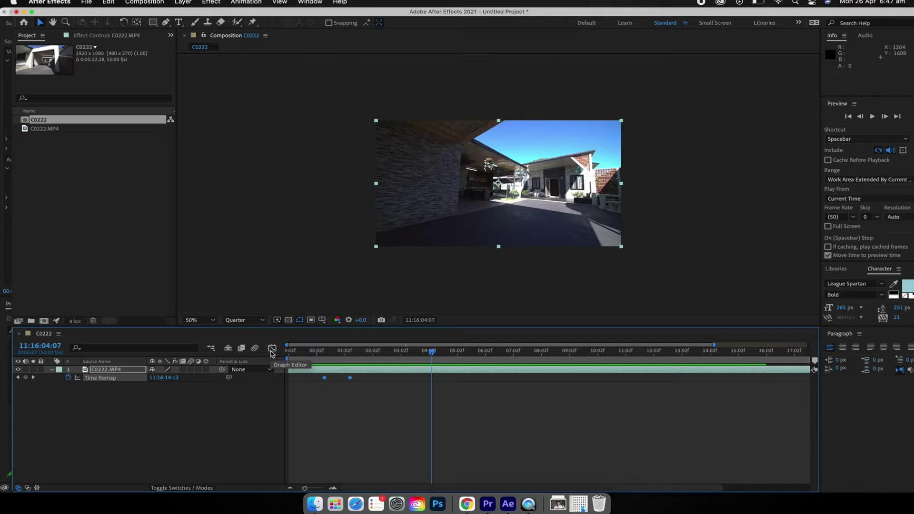
Step: Review the Time Remap curve in the Graph Editor and apply Easy Ease to both keyframes
{"action": "left_click", "coordinate": [271, 349]}
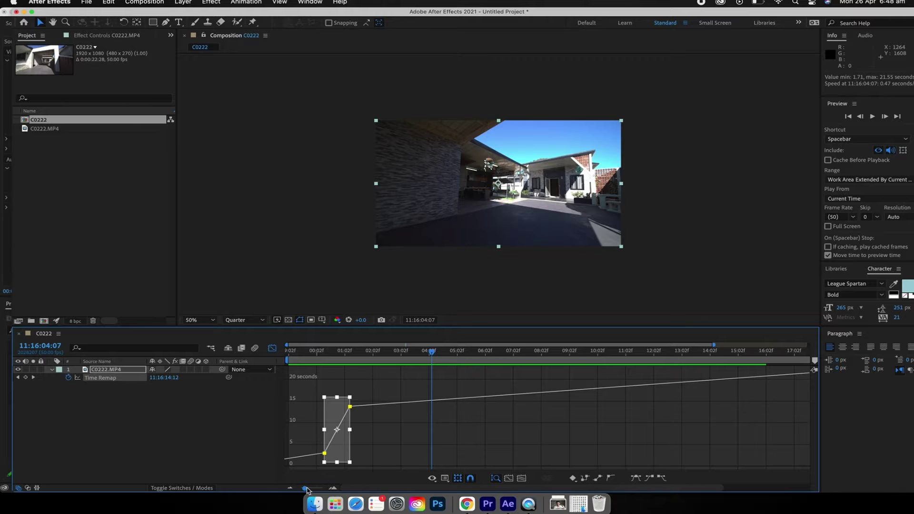
{"action": "left_click_drag", "start_coordinate": [305, 488], "coordinate": [303, 489]}
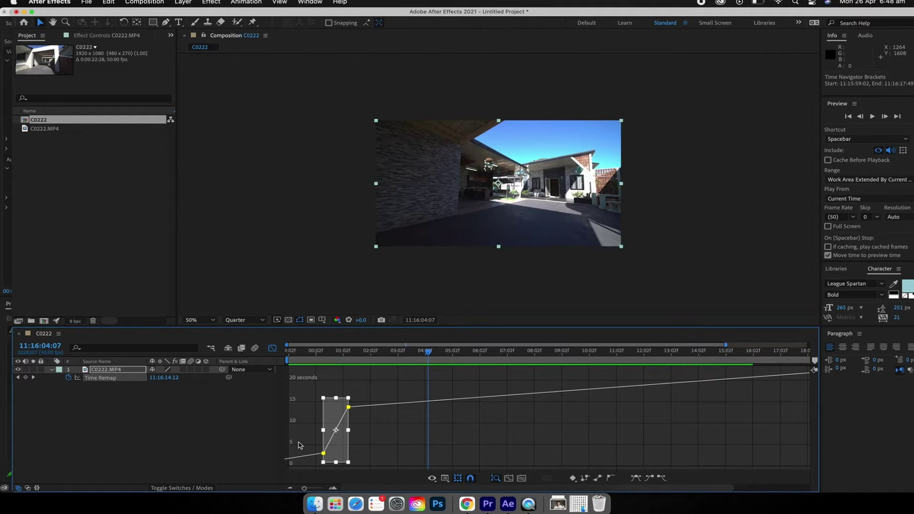
{"action": "left_click_drag", "start_coordinate": [354, 355], "coordinate": [551, 358]}
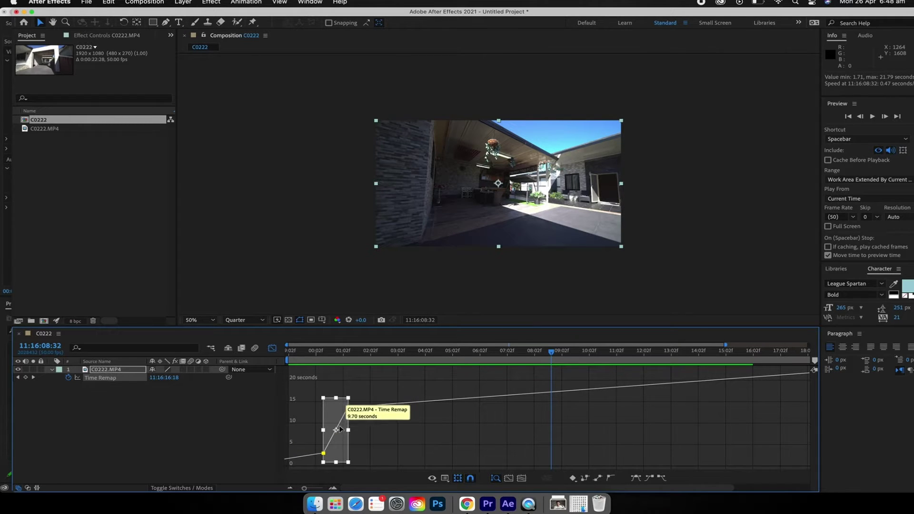
{"action": "mouse_move", "coordinate": [329, 450]}
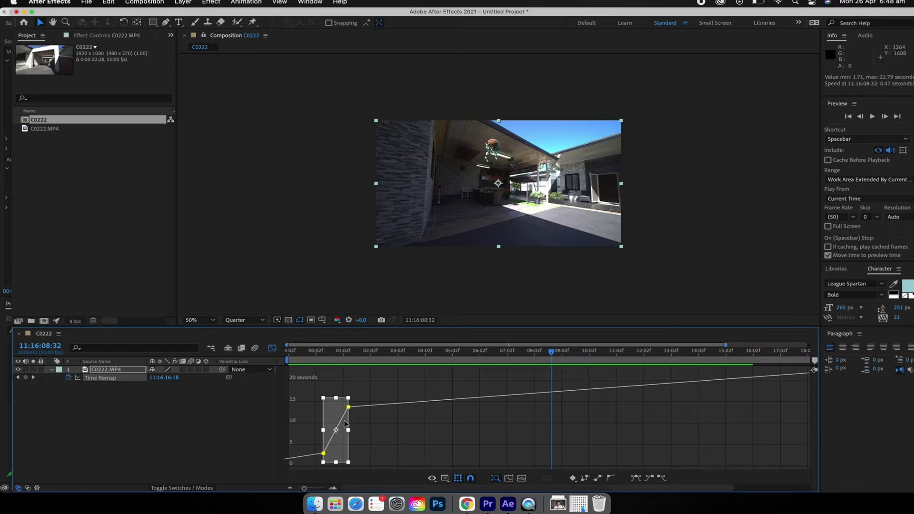
{"action": "left_click", "coordinate": [289, 358]}
{"action": "left_click_drag", "start_coordinate": [289, 360], "coordinate": [386, 367]}
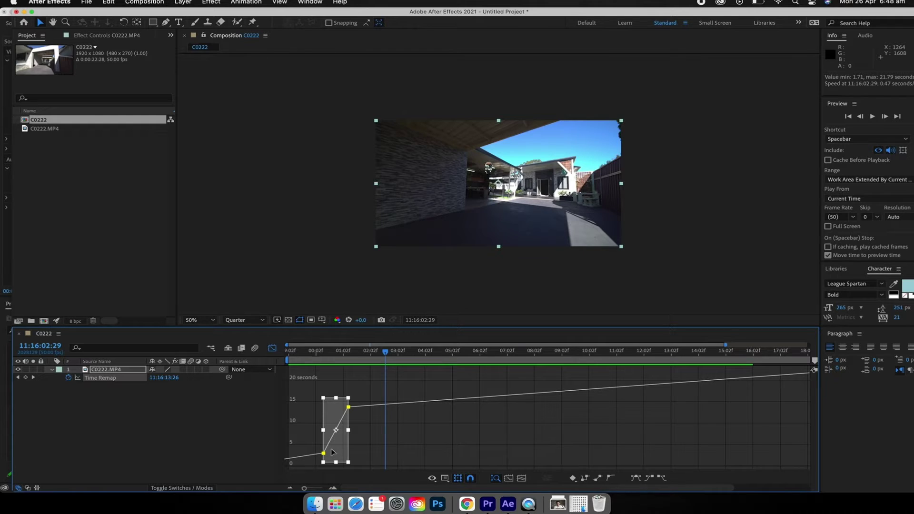
{"action": "left_click", "coordinate": [635, 479]}
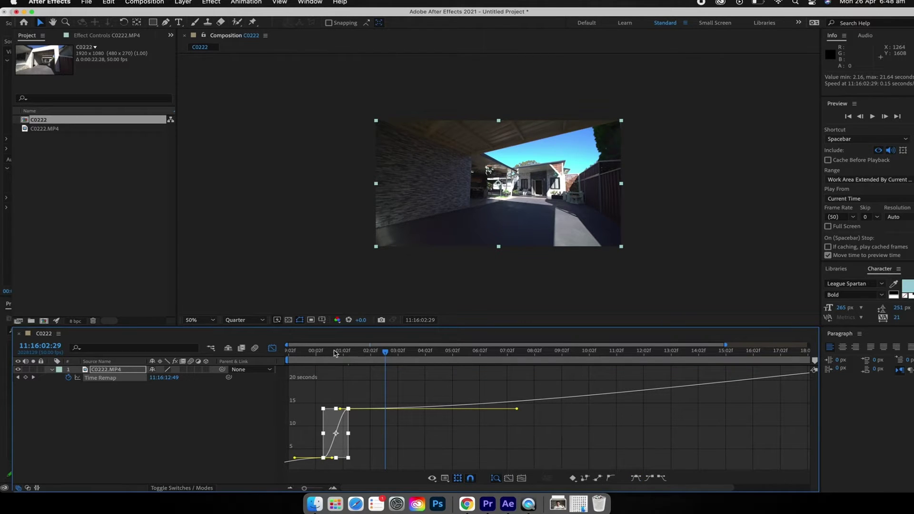
{"action": "left_click_drag", "start_coordinate": [335, 352], "coordinate": [374, 371]}
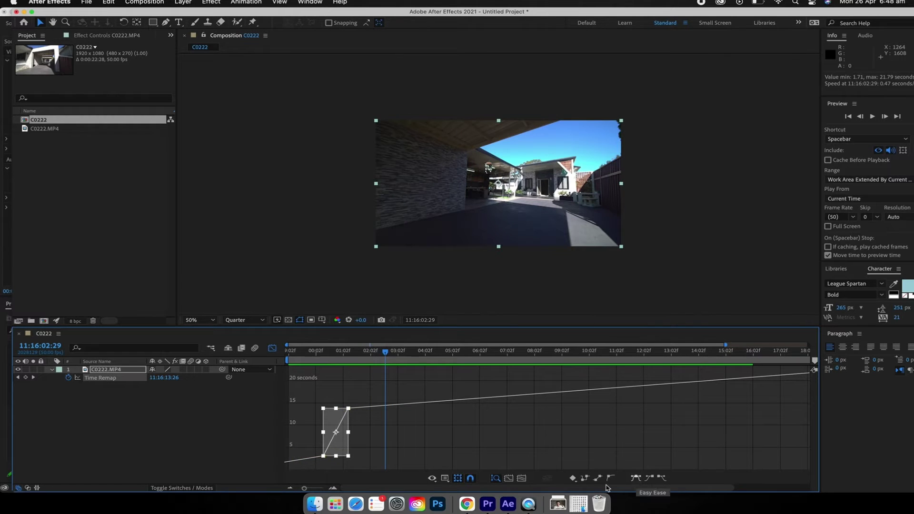
Step: Zoom into the speed graph and ease into the upper keyframe, softening its incoming Bezier handle
{"action": "left_click", "coordinate": [316, 489]}
{"action": "left_click", "coordinate": [458, 420]}
{"action": "mouse_move", "coordinate": [419, 392]}
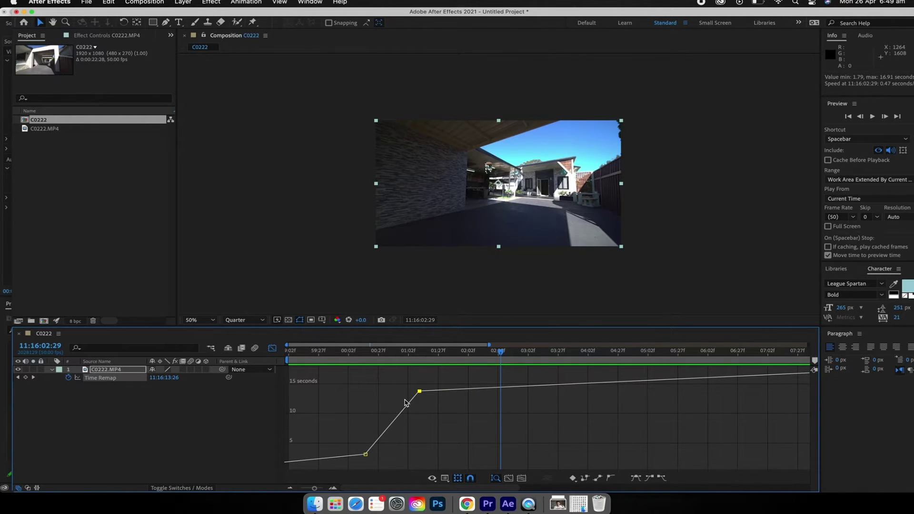
{"action": "left_click", "coordinate": [652, 481]}
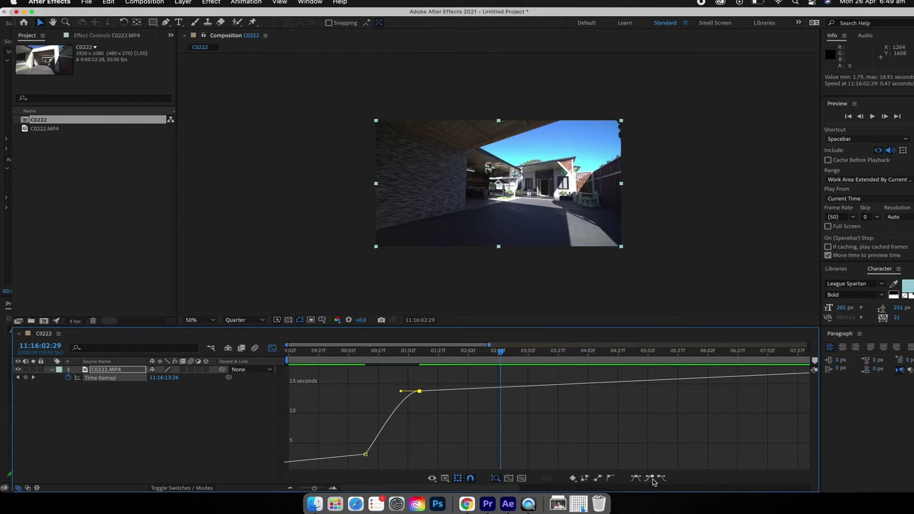
{"action": "left_click_drag", "start_coordinate": [401, 393], "coordinate": [387, 381]}
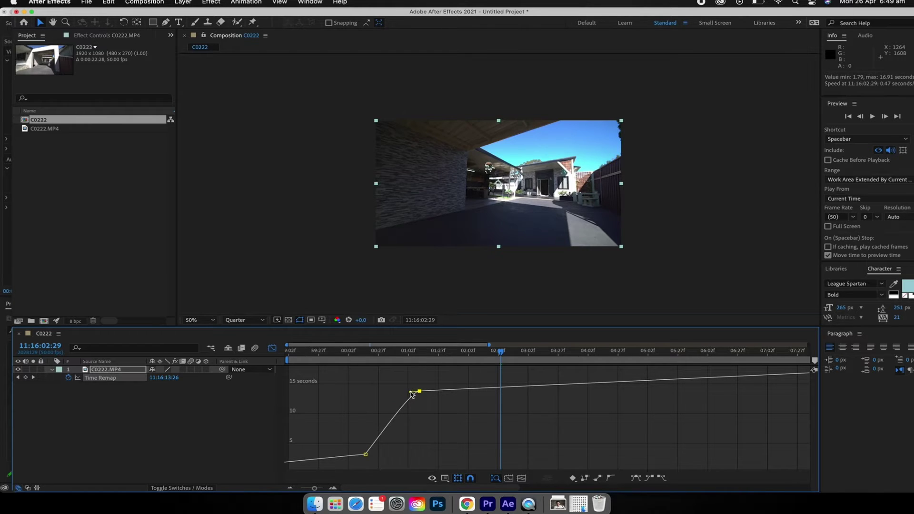
{"action": "left_click_drag", "start_coordinate": [384, 397], "coordinate": [480, 379]}
{"action": "left_click_drag", "start_coordinate": [390, 397], "coordinate": [385, 394]}
Step: Select the lower Time Remap keyframe and preview the ramp from before it
{"action": "left_click_drag", "start_coordinate": [384, 357], "coordinate": [404, 365]}
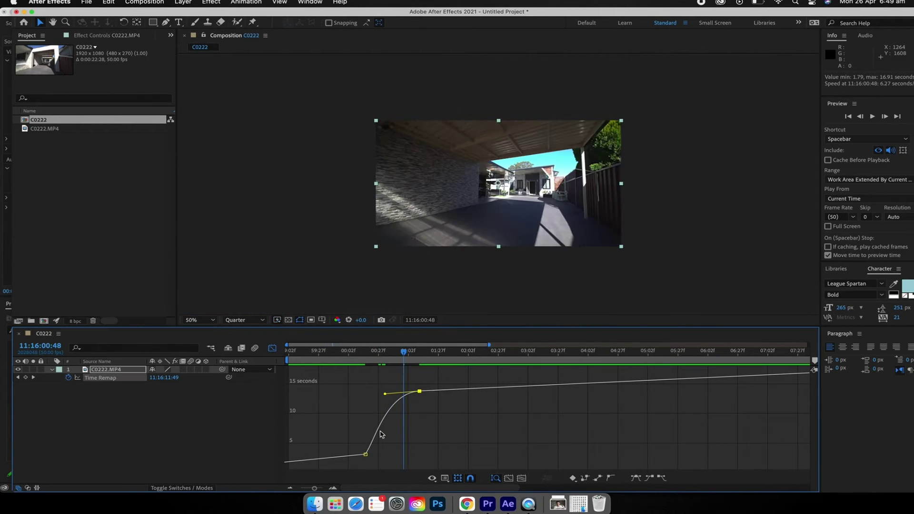
{"action": "left_click", "coordinate": [365, 454]}
{"action": "left_click", "coordinate": [349, 353]}
{"action": "key", "text": "space"}
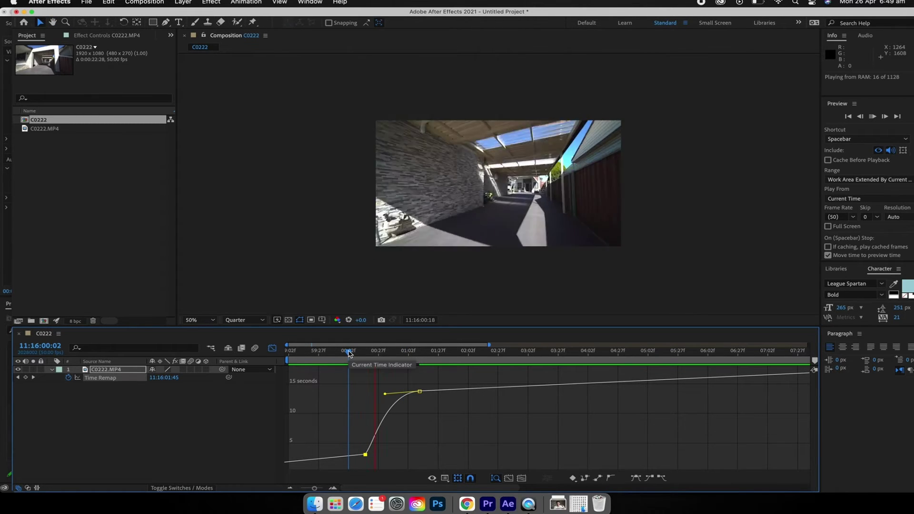
{"action": "mouse_move", "coordinate": [349, 352]}
{"action": "left_mouse_down"}
{"action": "mouse_move", "coordinate": [417, 363]}
{"action": "mouse_move", "coordinate": [346, 355]}
{"action": "left_mouse_up"}
{"action": "key", "text": "space"}
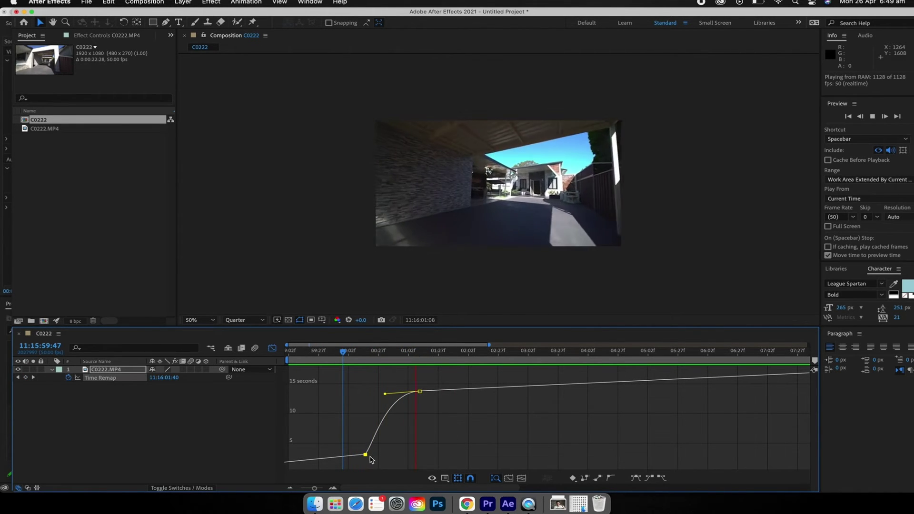
{"action": "key", "text": "space"}
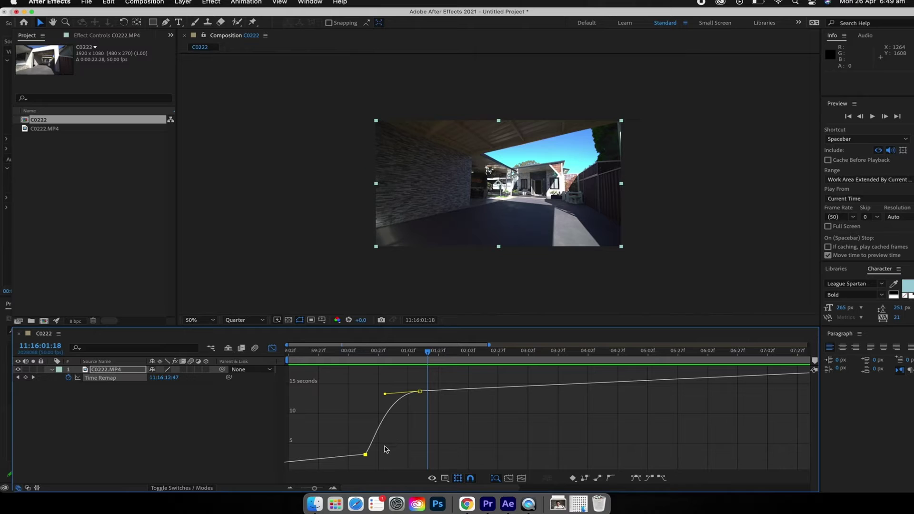
Step: Ease out of the lower keyframe, stretching its outgoing handle to the right, and preview
{"action": "left_click", "coordinate": [661, 478]}
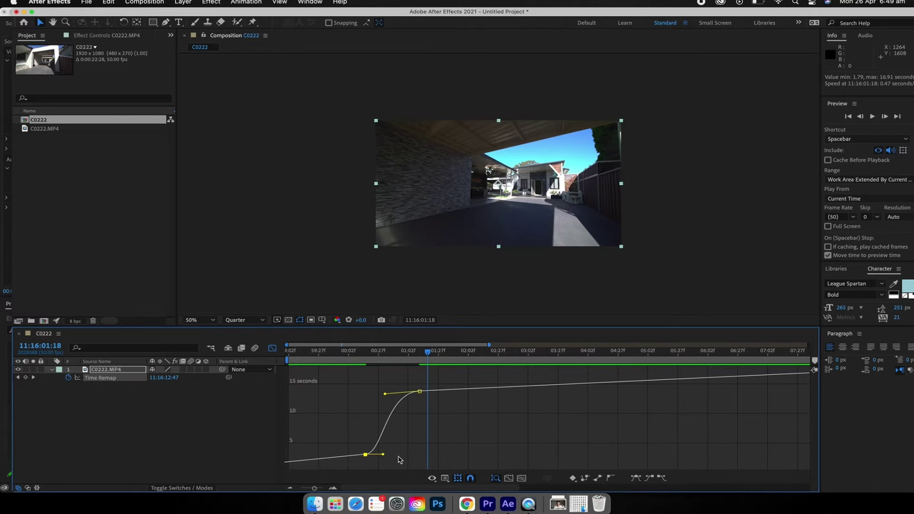
{"action": "left_click_drag", "start_coordinate": [383, 455], "coordinate": [400, 454]}
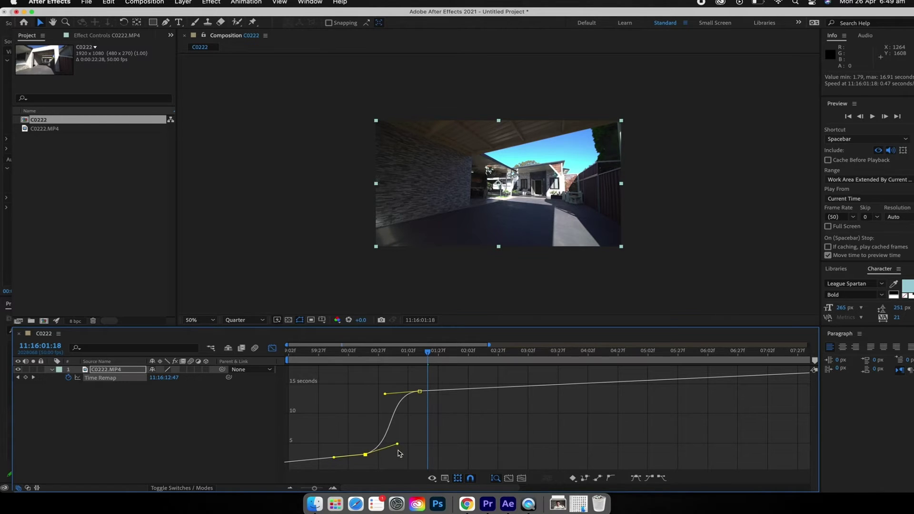
{"action": "left_click_drag", "start_coordinate": [399, 452], "coordinate": [401, 462]}
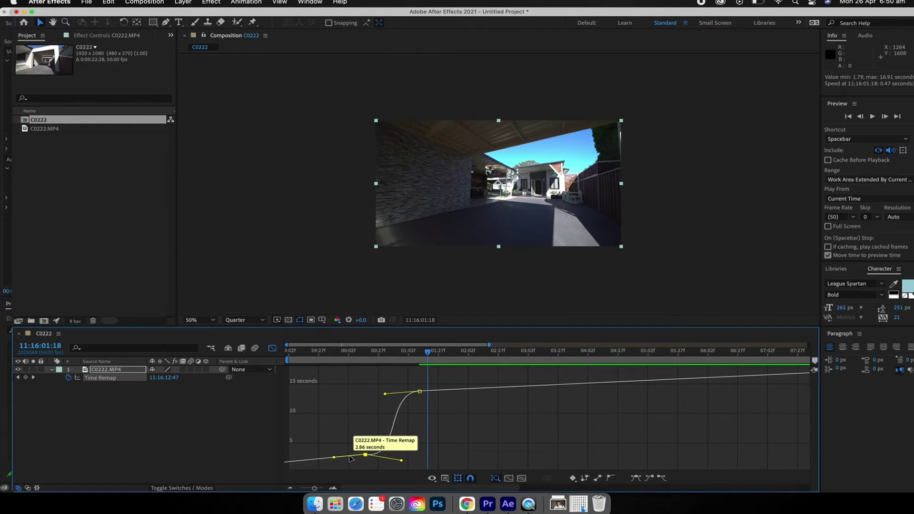
{"action": "left_click_drag", "start_coordinate": [347, 353], "coordinate": [382, 363]}
{"action": "key", "text": "space"}
Step: Raise the lower keyframe's handle to steepen the ramp and preview from the clip start
{"action": "mouse_move", "coordinate": [369, 457]}
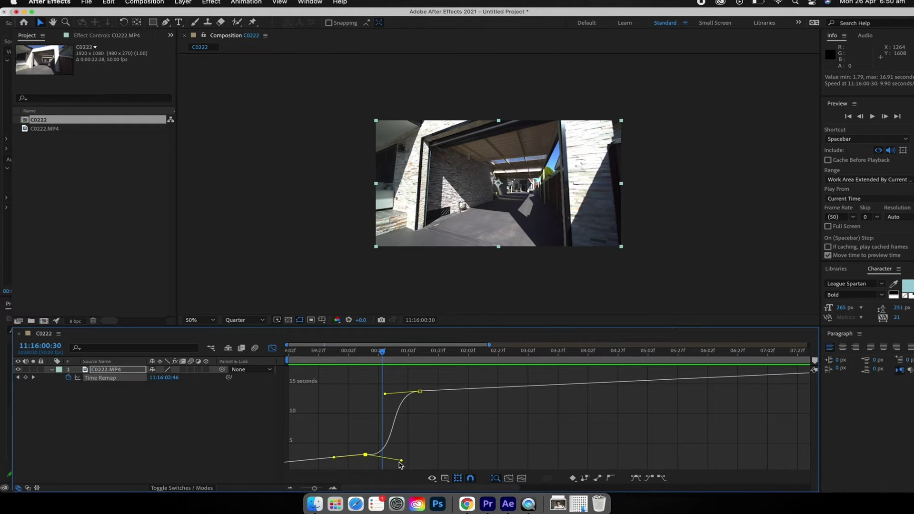
{"action": "left_click_drag", "start_coordinate": [401, 461], "coordinate": [400, 453]}
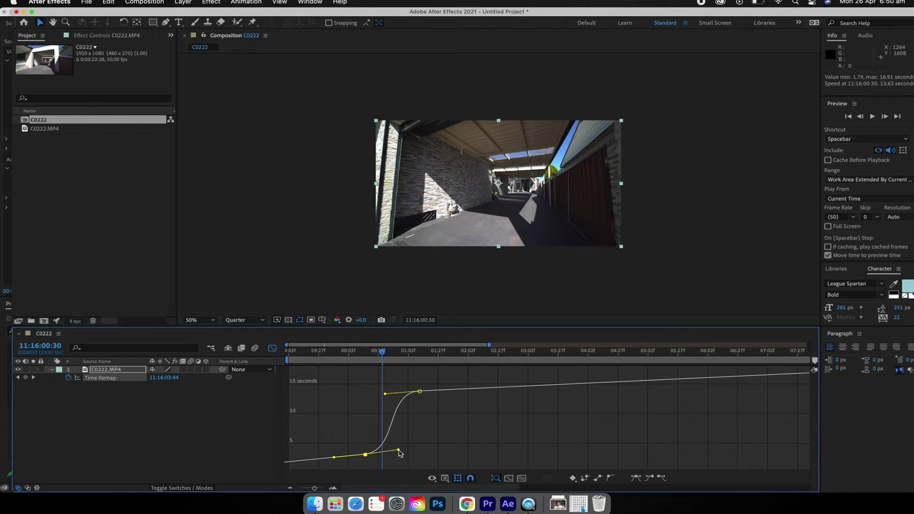
{"action": "left_click_drag", "start_coordinate": [340, 359], "coordinate": [310, 356]}
{"action": "key", "text": "space"}
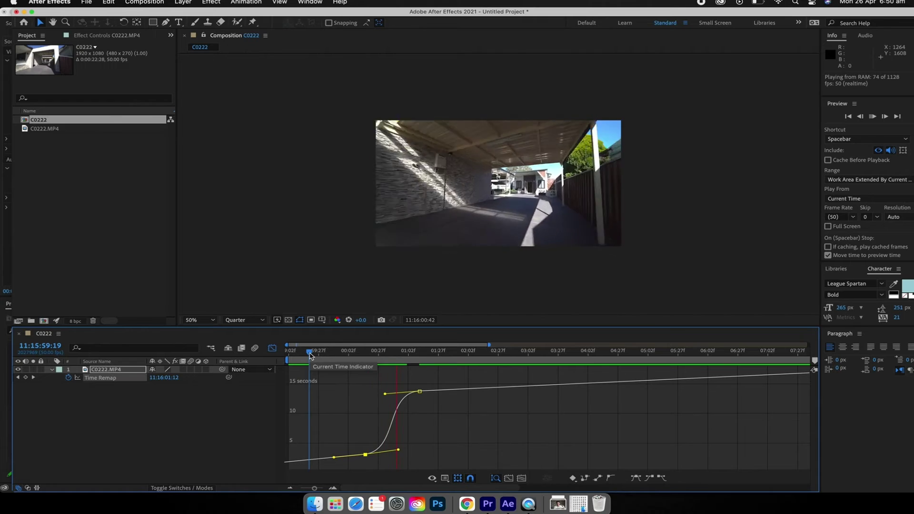
{"action": "key", "text": "space"}
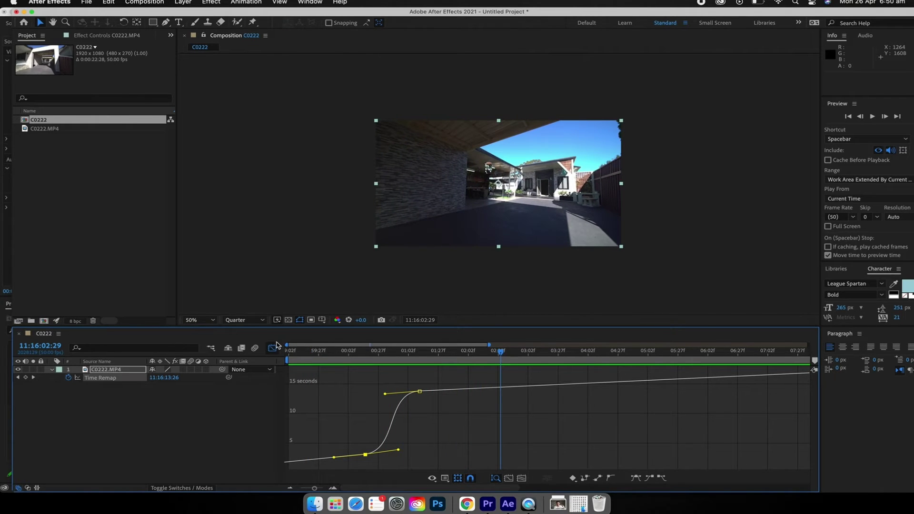
Step: In the layer keyframe view, drag the last Time Remap keyframe earlier to about 11:16:15:18, then reopen the graph
{"action": "key", "text": "shift+F3"}
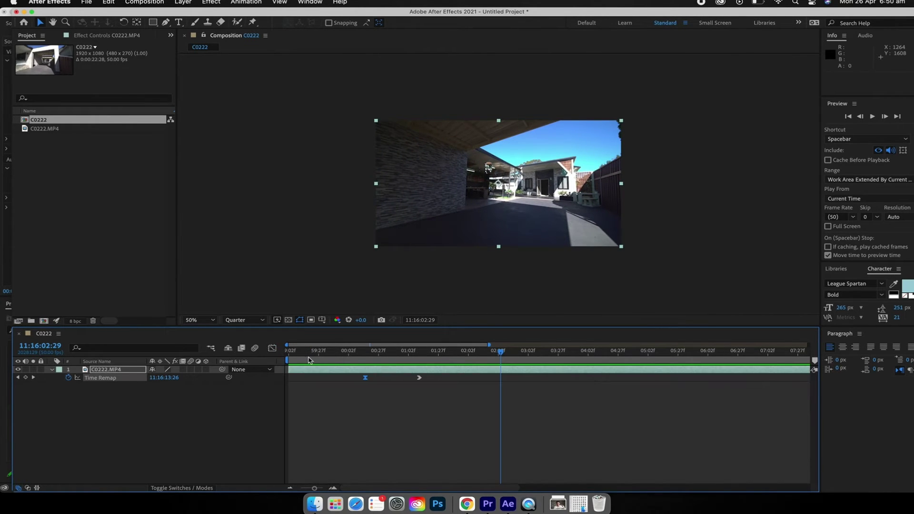
{"action": "key", "text": "minus"}
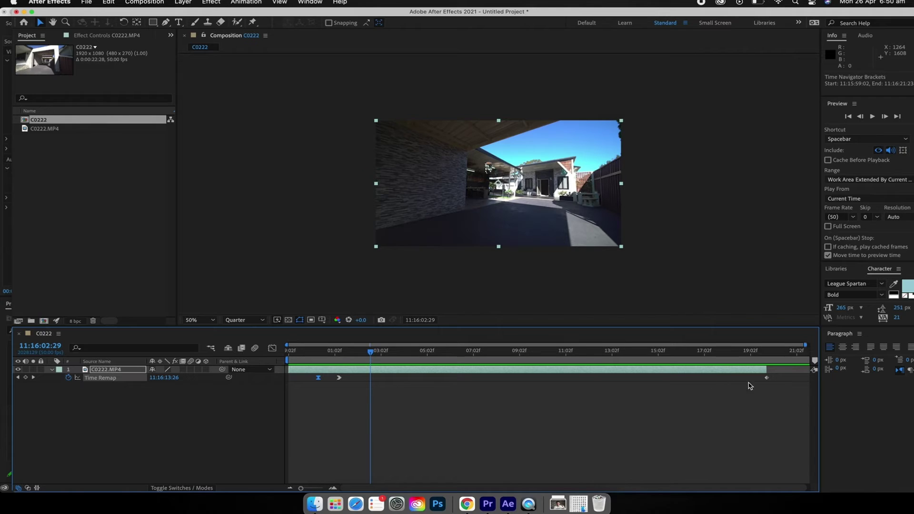
{"action": "left_click", "coordinate": [767, 377]}
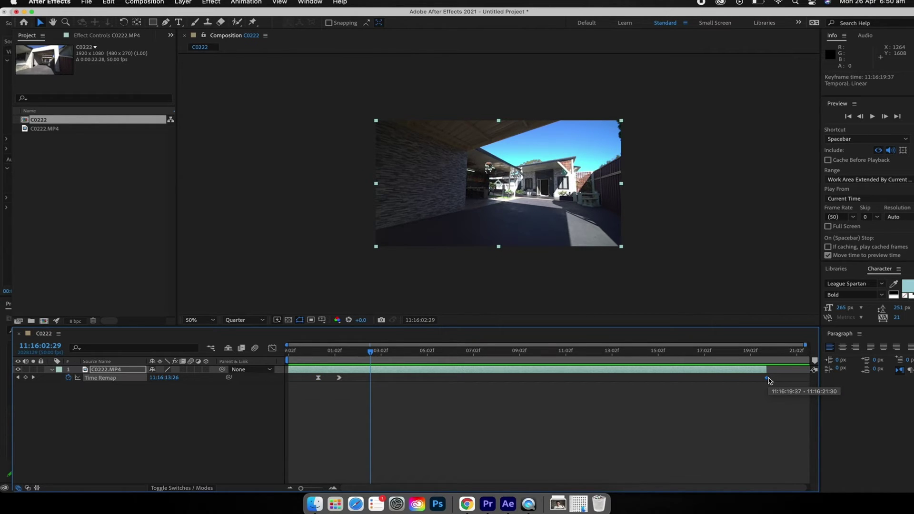
{"action": "left_click_drag", "start_coordinate": [767, 378], "coordinate": [562, 373]}
{"action": "left_click", "coordinate": [272, 348]}
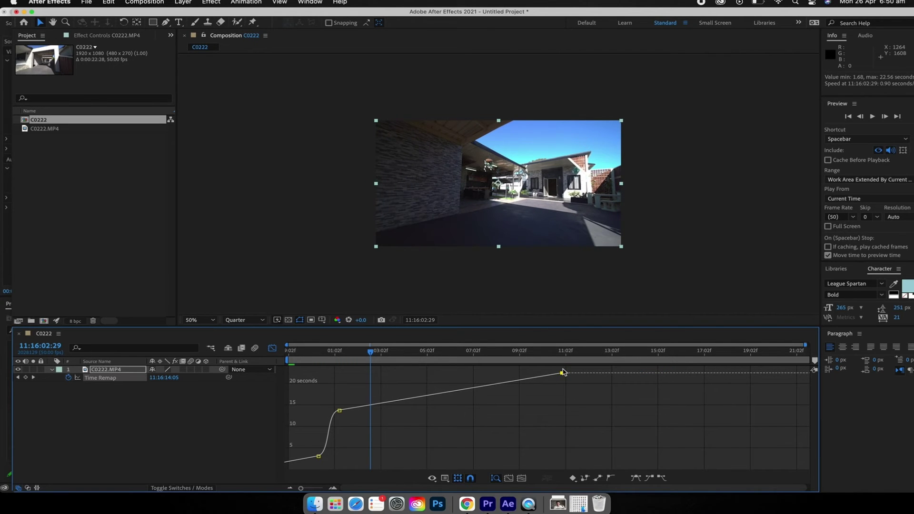
Step: Adjust the middle Time Remap keyframe's incoming handle and preview the ramp from the clip start
{"action": "left_click_drag", "start_coordinate": [371, 352], "coordinate": [306, 355]}
{"action": "key", "text": "space"}
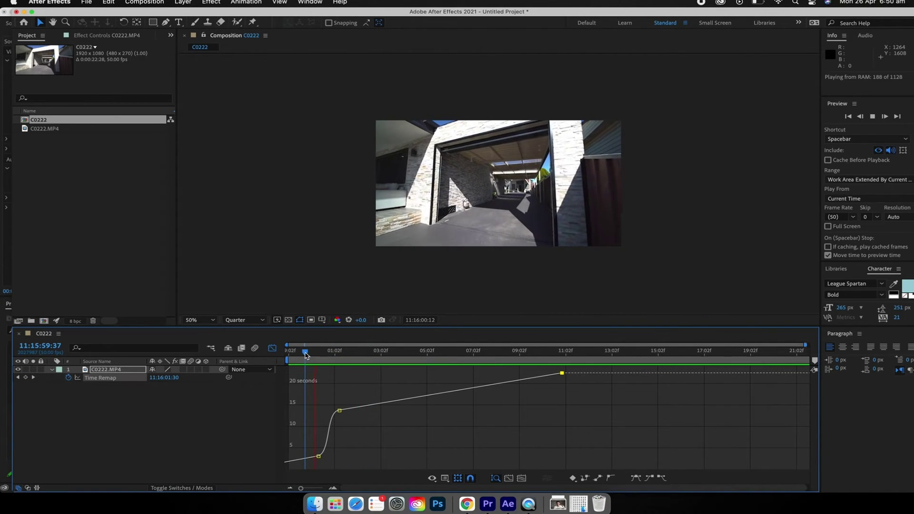
{"action": "key", "text": "space"}
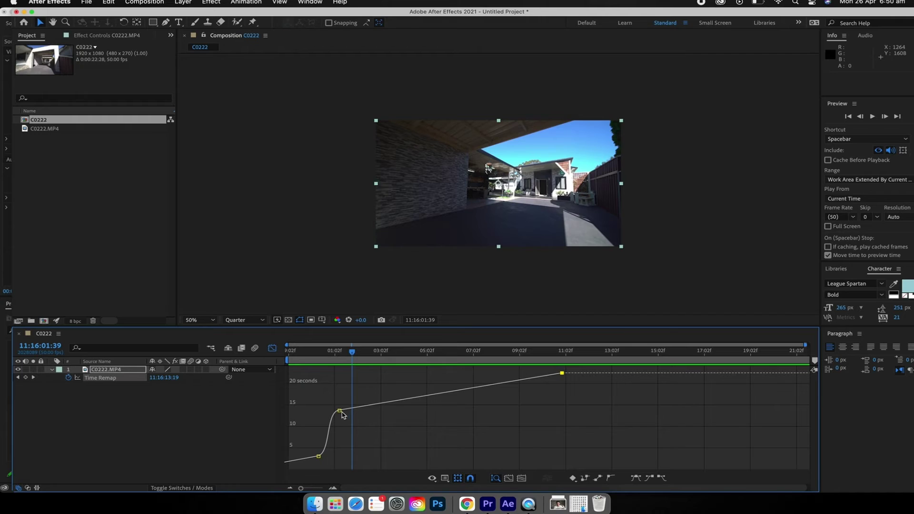
{"action": "left_click", "coordinate": [340, 412]}
{"action": "left_click_drag", "start_coordinate": [326, 413], "coordinate": [324, 415]}
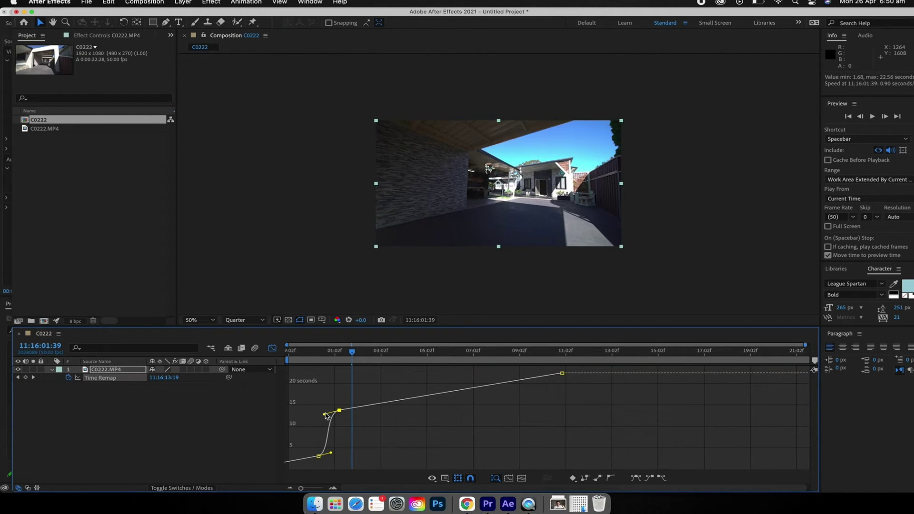
{"action": "left_click_drag", "start_coordinate": [315, 351], "coordinate": [300, 354]}
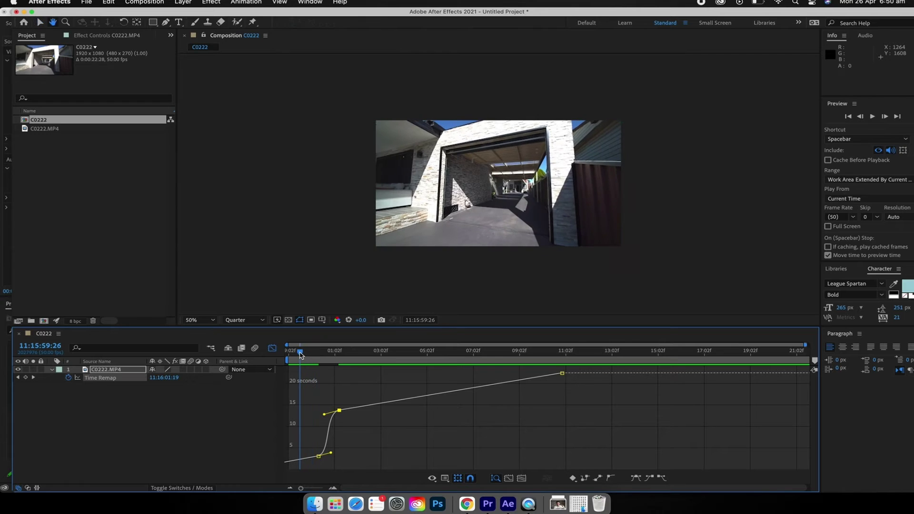
{"action": "key", "text": "space"}
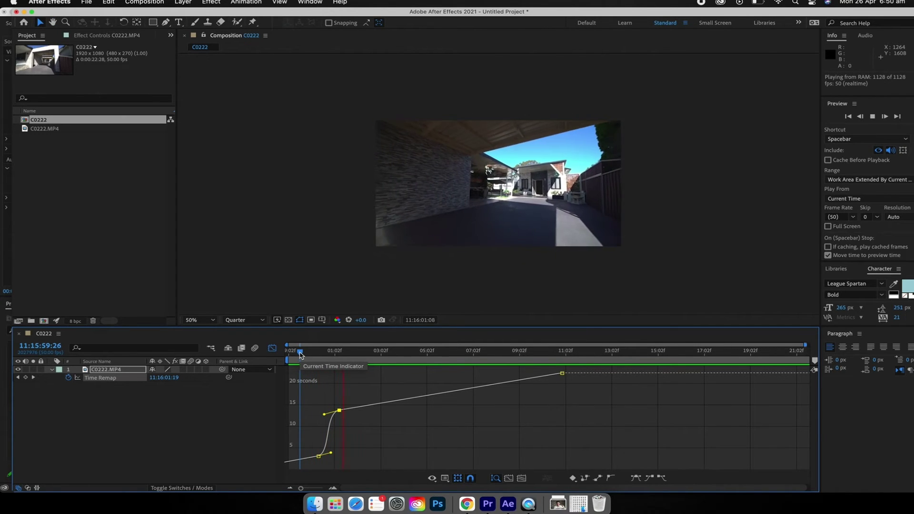
{"action": "left_click_drag", "start_coordinate": [300, 355], "coordinate": [312, 358]}
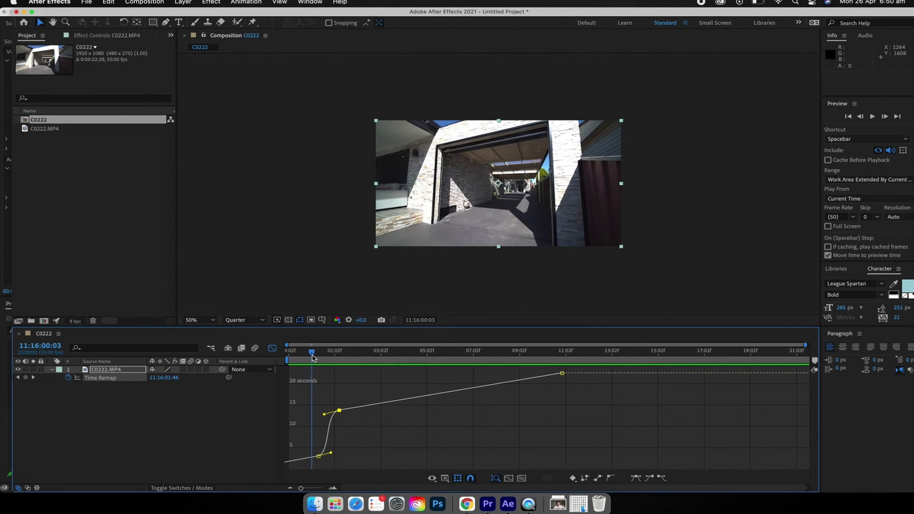
Step: Steepen the lower keyframe's handle and ease into the upper keyframe, previewing the ramp
{"action": "left_click", "coordinate": [314, 488]}
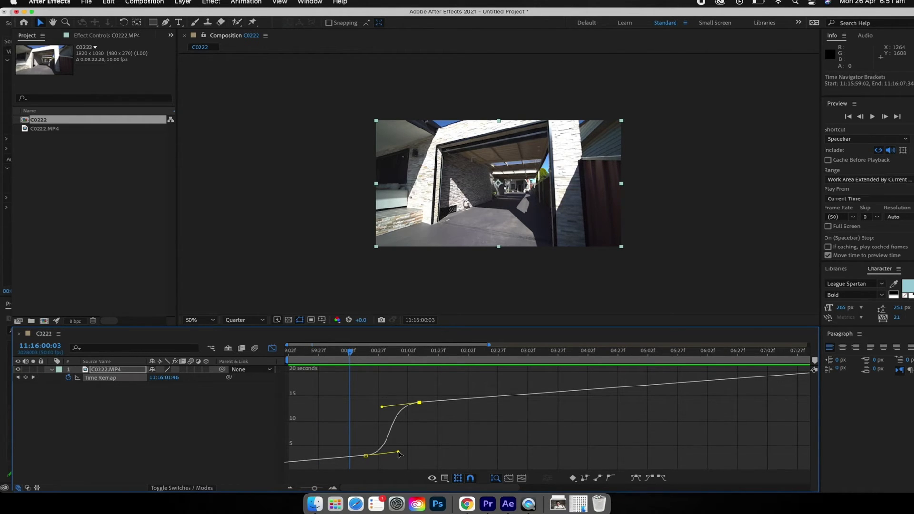
{"action": "left_click_drag", "start_coordinate": [399, 453], "coordinate": [423, 449]}
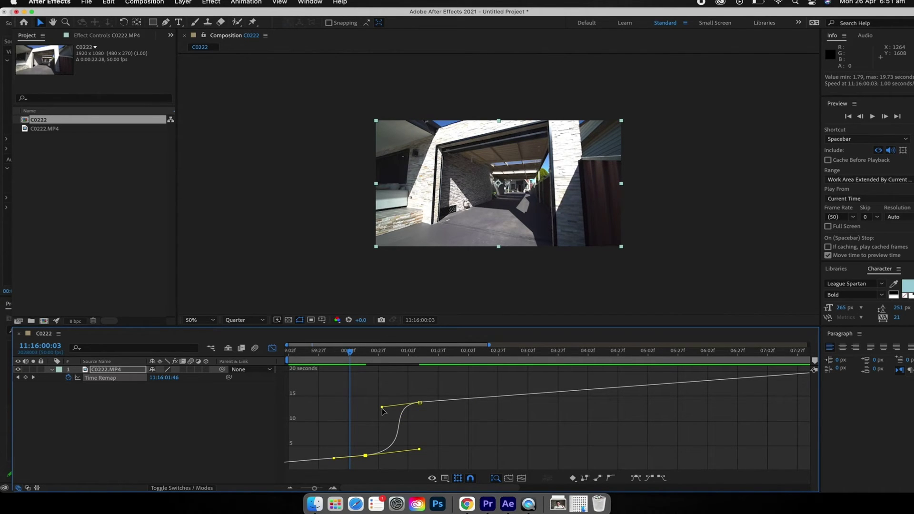
{"action": "left_click_drag", "start_coordinate": [382, 408], "coordinate": [375, 409]}
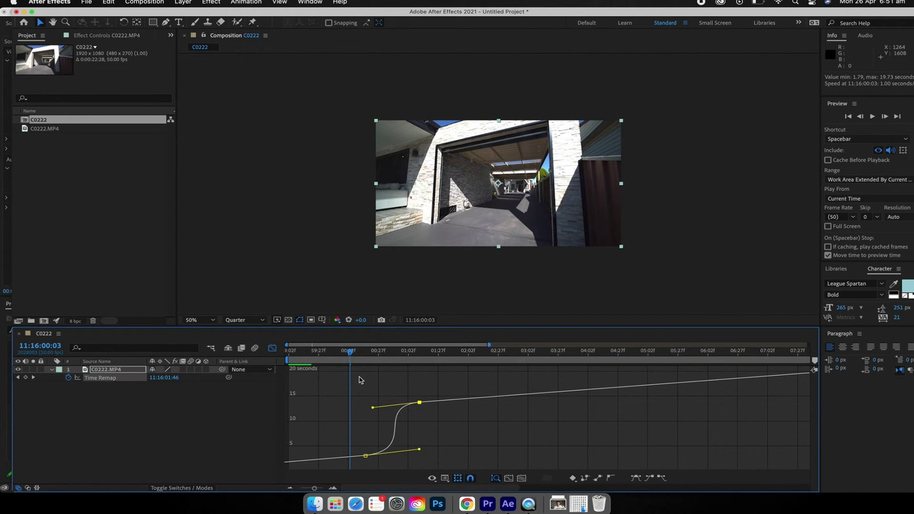
{"action": "left_click_drag", "start_coordinate": [350, 378], "coordinate": [314, 379]}
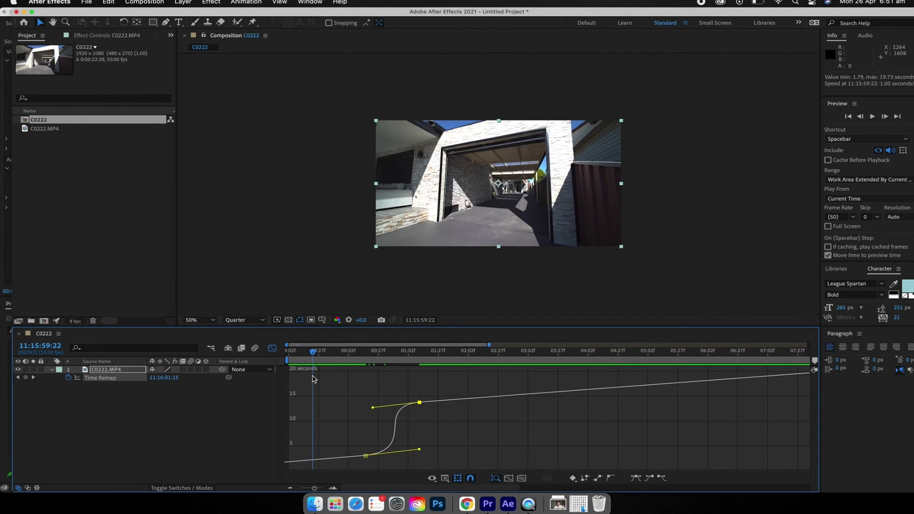
{"action": "key", "text": "space"}
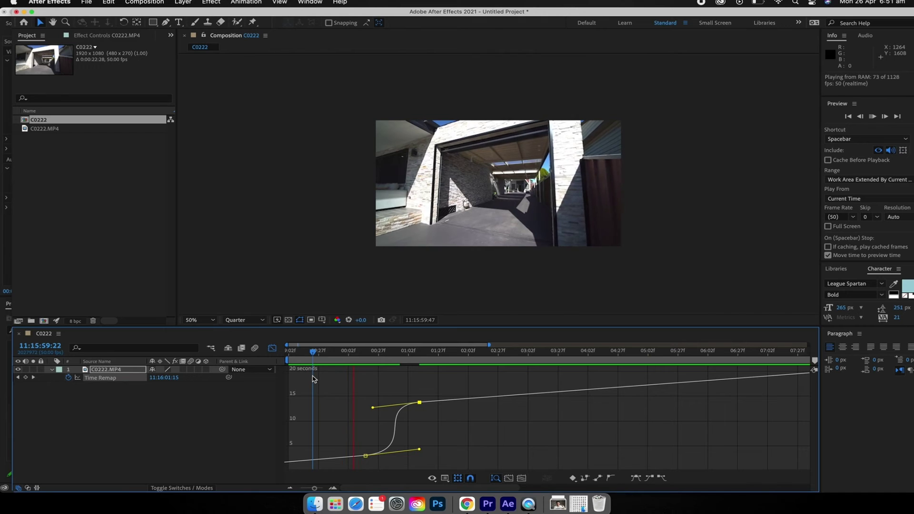
{"action": "left_click_drag", "start_coordinate": [323, 382], "coordinate": [394, 374]}
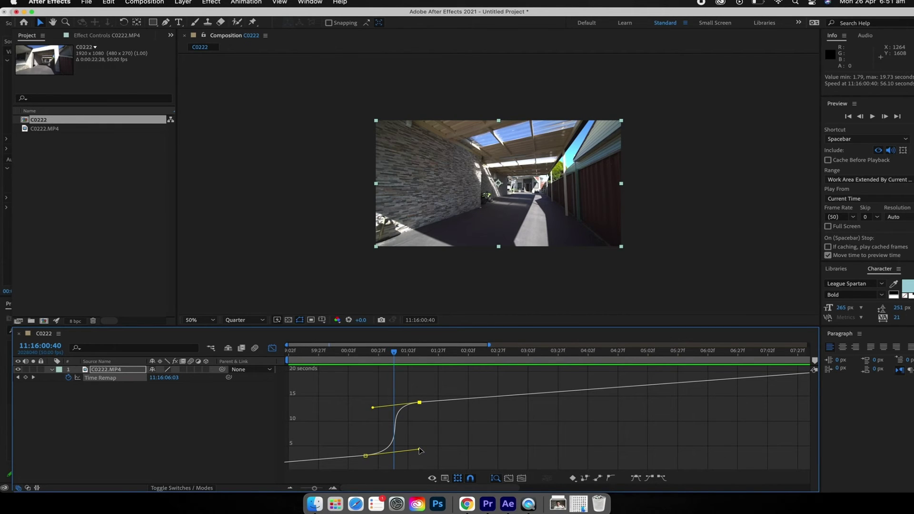
Step: Lengthen the lower easing and refine the upper one for 11:16:14:14 at 11:16:02:39, then show layer bars
{"action": "left_click_drag", "start_coordinate": [419, 450], "coordinate": [405, 451]}
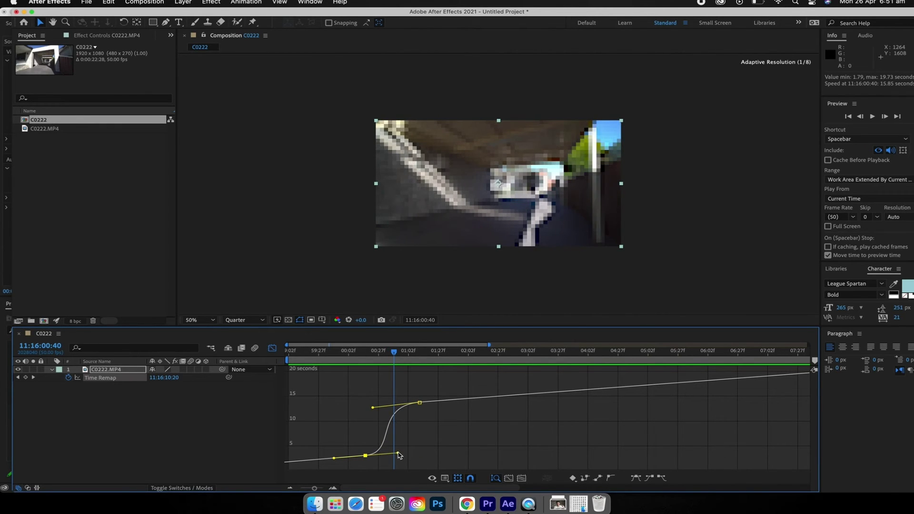
{"action": "left_click_drag", "start_coordinate": [374, 408], "coordinate": [387, 407]}
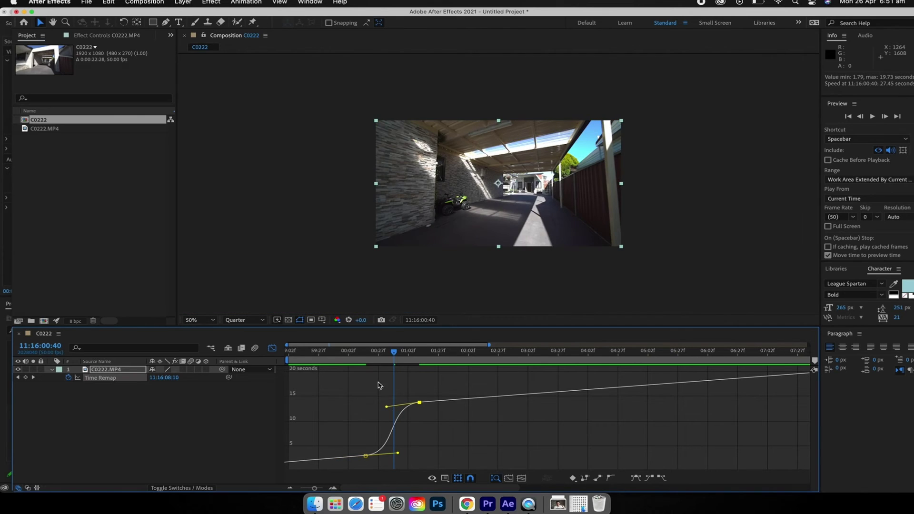
{"action": "left_click_drag", "start_coordinate": [365, 355], "coordinate": [292, 356]}
{"action": "key", "text": "space"}
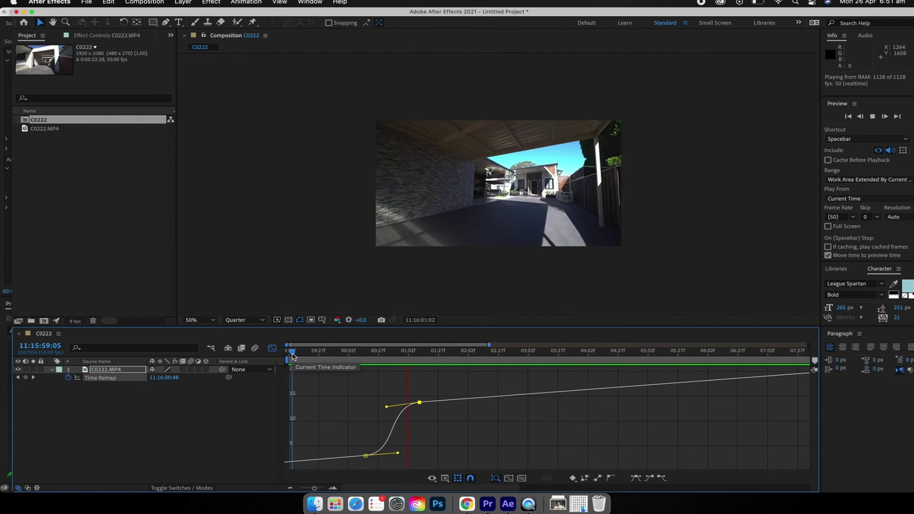
{"action": "key", "text": "space"}
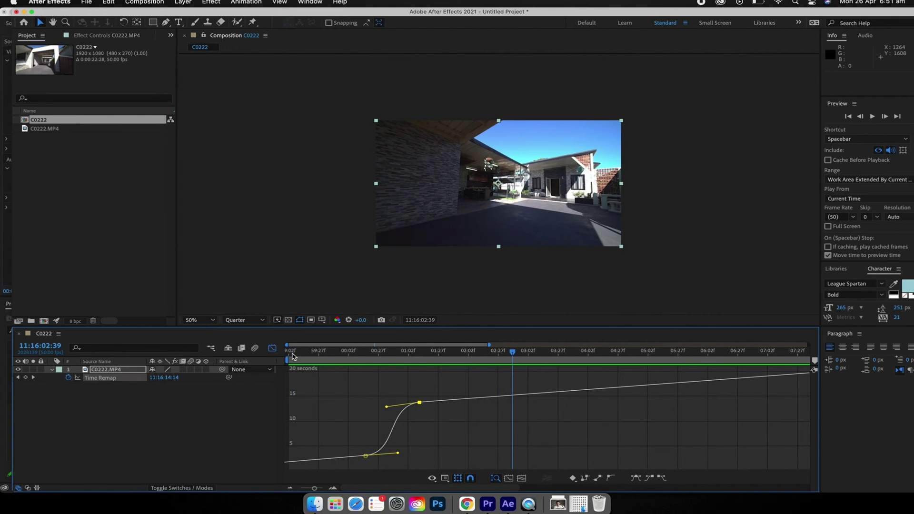
{"action": "left_click", "coordinate": [270, 348]}
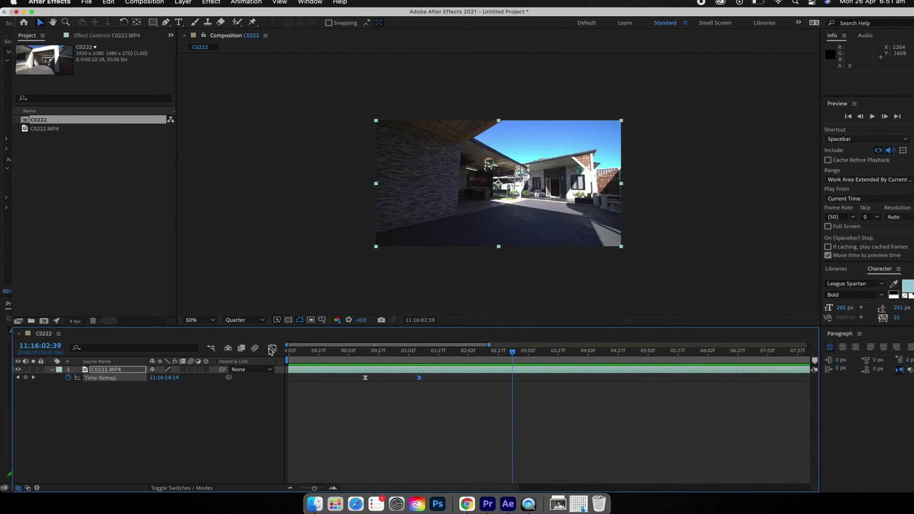
Step: Pre-compose the C0222.MP4 layer into C0222.MP4 Comp 1, leaving all attributes, and reveal Time Remap
{"action": "left_click_drag", "start_coordinate": [370, 355], "coordinate": [474, 352]}
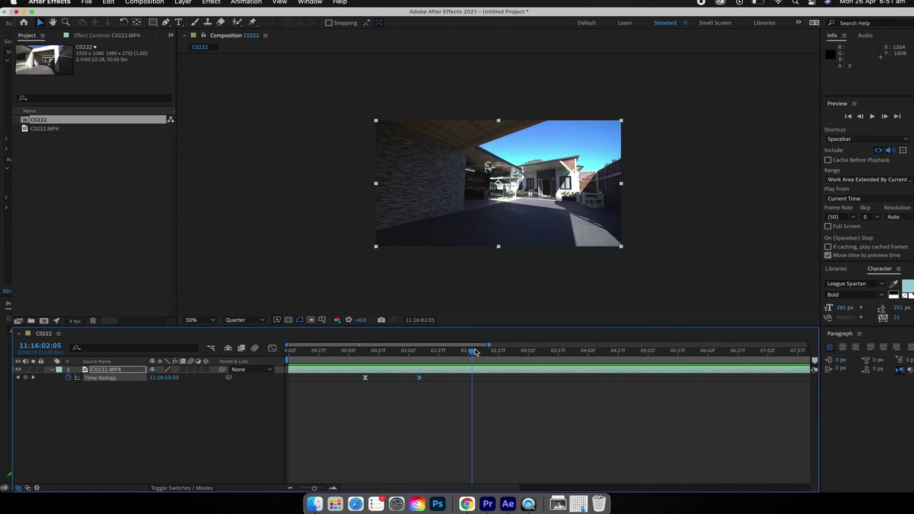
{"action": "left_click", "coordinate": [384, 370]}
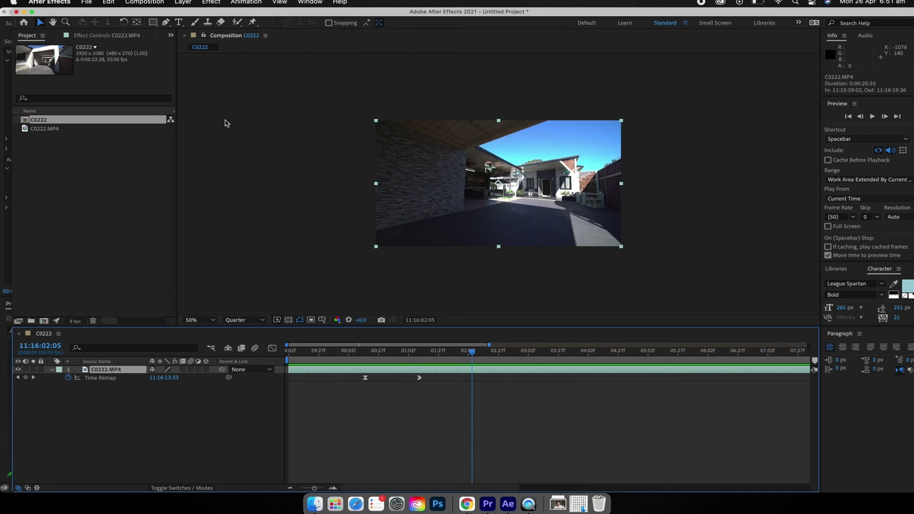
{"action": "left_click", "coordinate": [184, 3]}
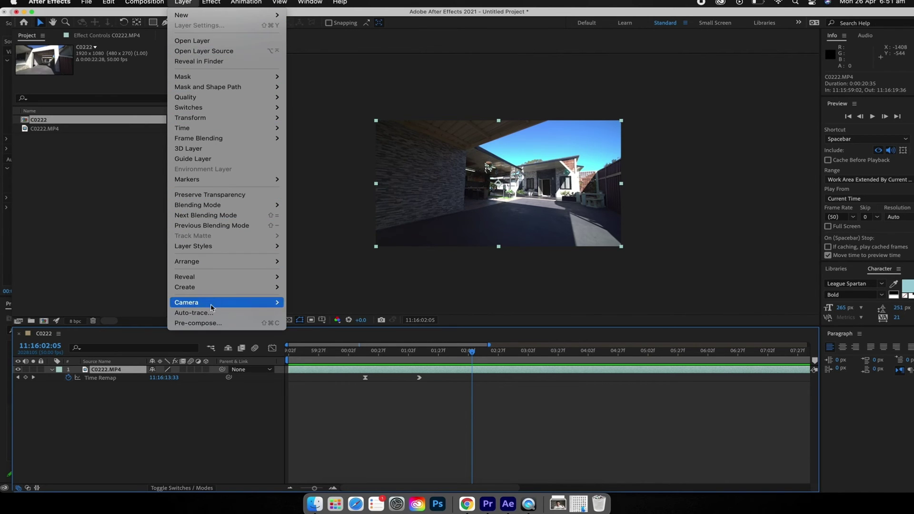
{"action": "left_click", "coordinate": [233, 323]}
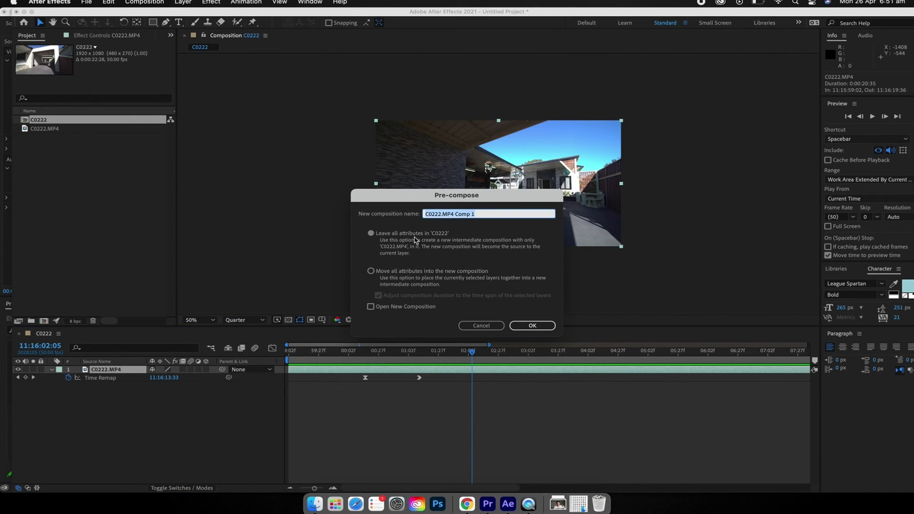
{"action": "left_click", "coordinate": [523, 326]}
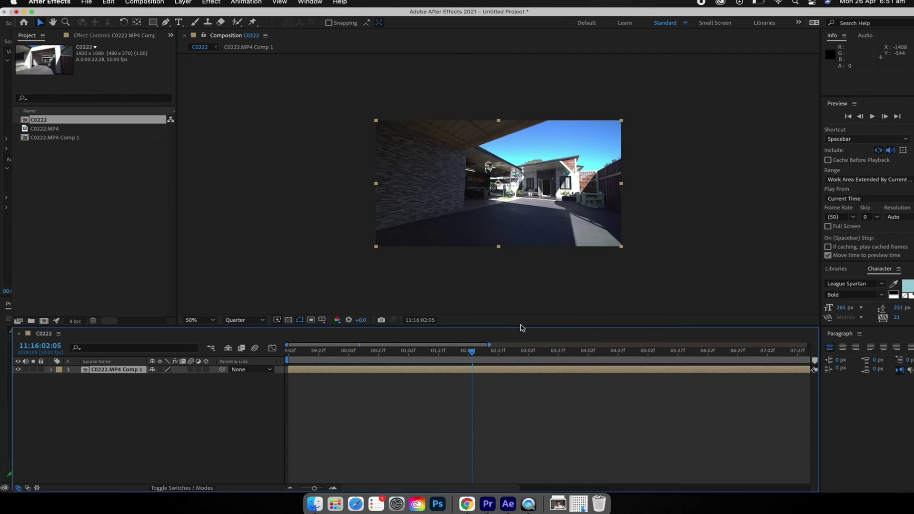
{"action": "key", "text": "super+alt+t"}
Step: Inside C0222.MP4 Comp 1, apply Warp Stabilizer (found by searching 'warp') and then delete it
{"action": "double_click", "coordinate": [346, 375]}
{"action": "left_click_drag", "start_coordinate": [350, 353], "coordinate": [806, 351]}
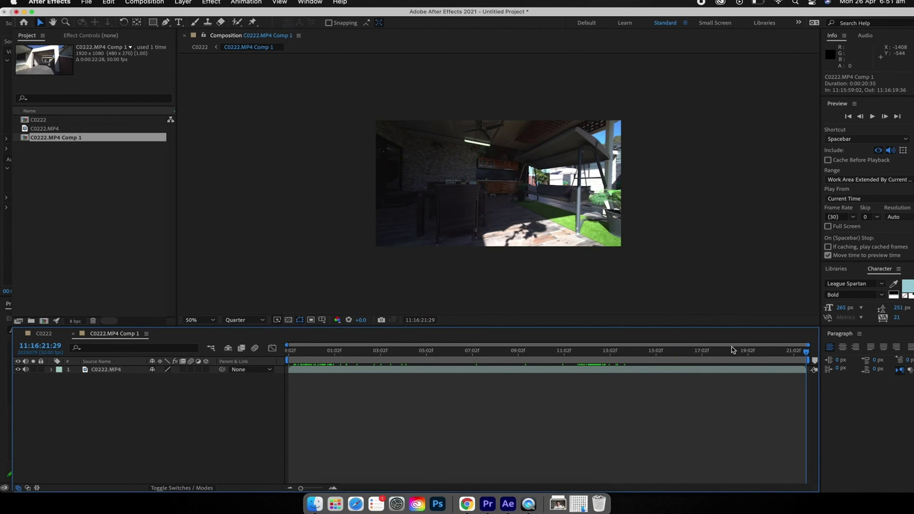
{"action": "left_click", "coordinate": [846, 270]}
{"action": "left_click", "coordinate": [823, 268]}
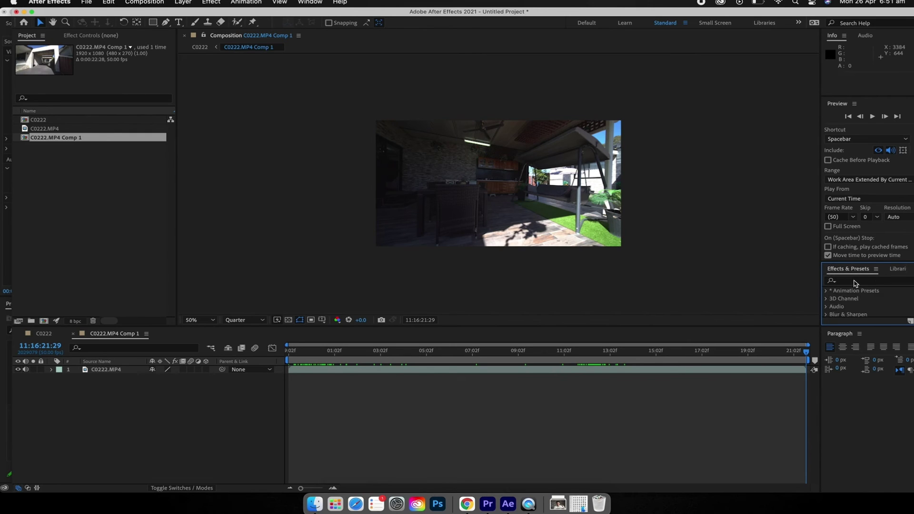
{"action": "left_click", "coordinate": [852, 280]}
{"action": "type", "text": "warp"}
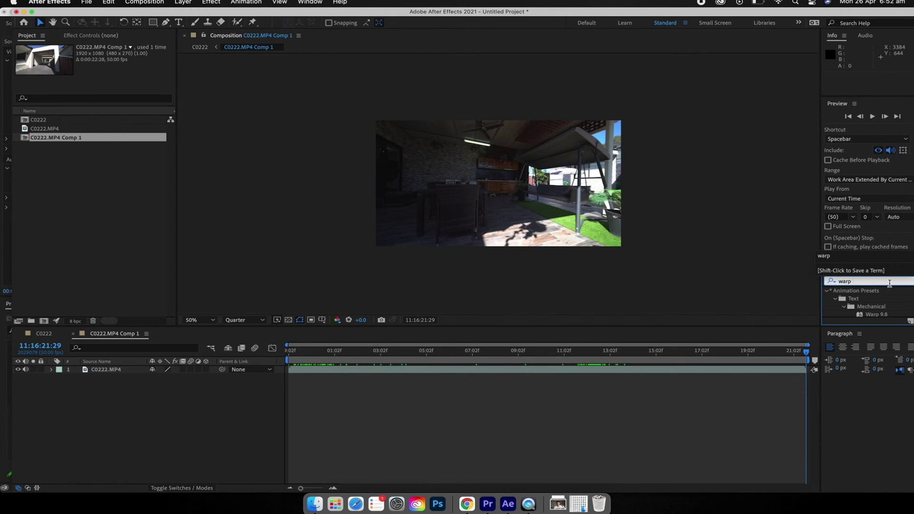
{"action": "scroll", "coordinate": [880, 305], "scroll_direction": "down", "scroll_amount": 1}
{"action": "left_click_drag", "start_coordinate": [867, 312], "coordinate": [599, 371]}
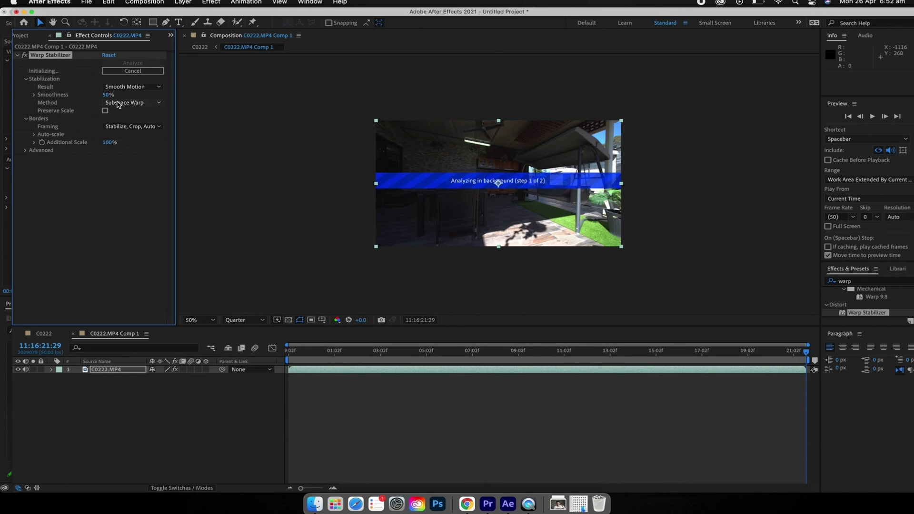
{"action": "key", "text": "Delete"}
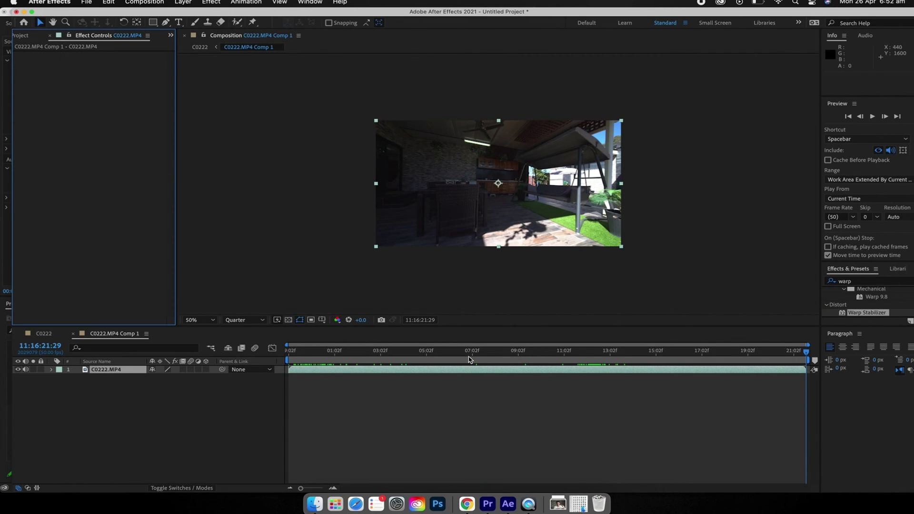
Step: Return to the C0222 comp, preview the speed ramp, and switch back to Premiere Pro
{"action": "left_click", "coordinate": [44, 334]}
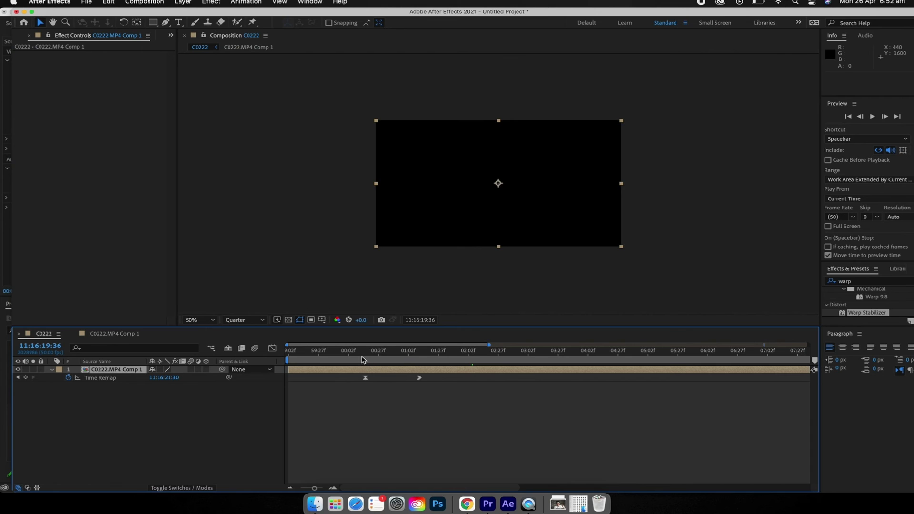
{"action": "left_click_drag", "start_coordinate": [361, 353], "coordinate": [344, 355]}
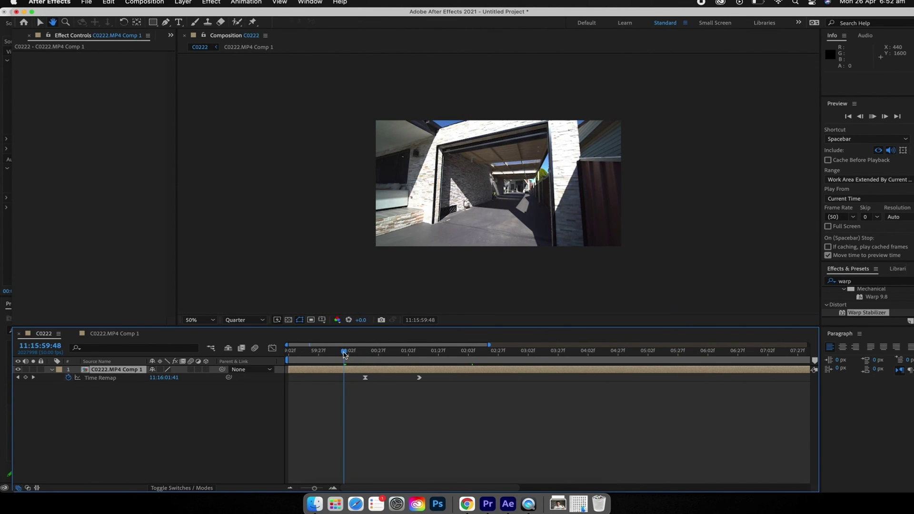
{"action": "key", "text": "space"}
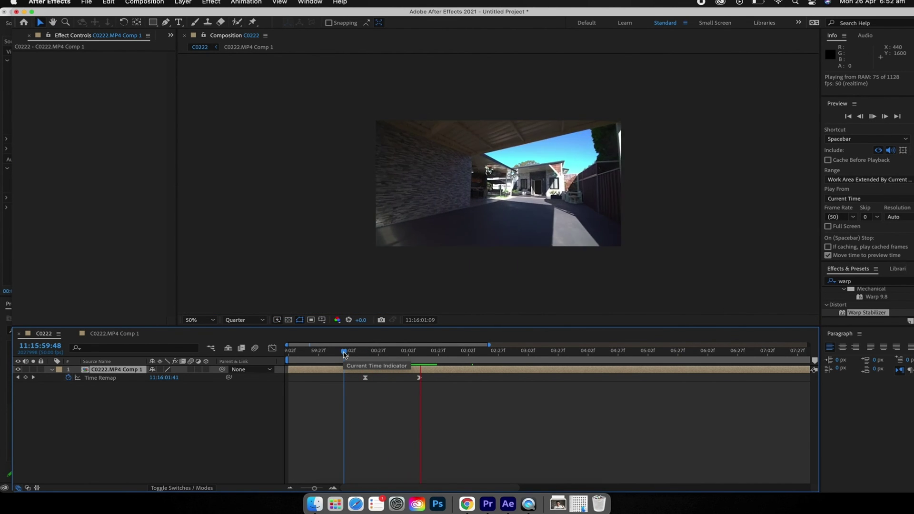
{"action": "left_click_drag", "start_coordinate": [345, 354], "coordinate": [426, 357]}
{"action": "key", "text": "space"}
{"action": "key", "text": "space"}
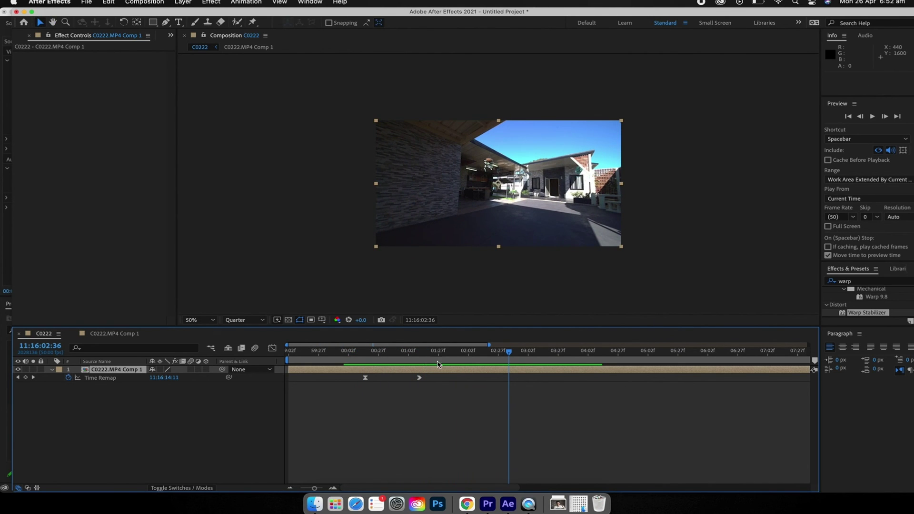
{"action": "left_click", "coordinate": [488, 503]}
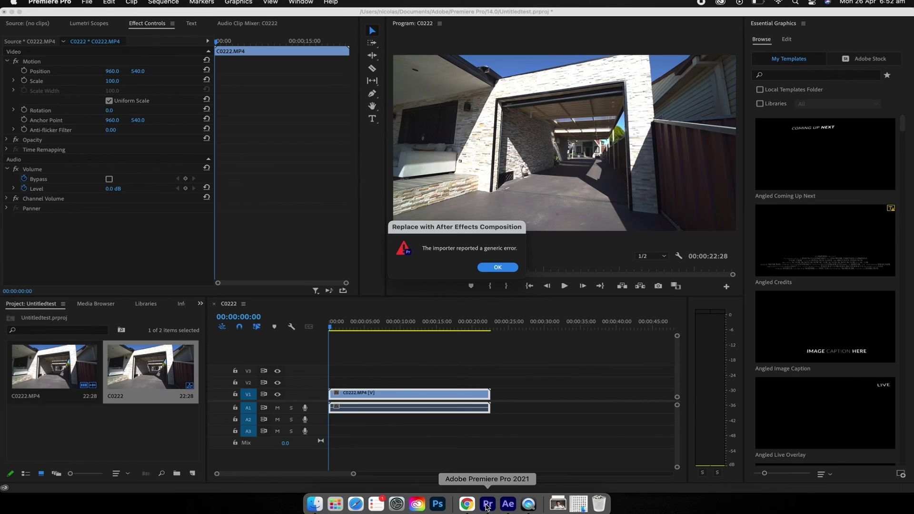
Step: Dismiss the importer error, then play and scrub through the C0222 sequence
{"action": "left_click", "coordinate": [495, 268]}
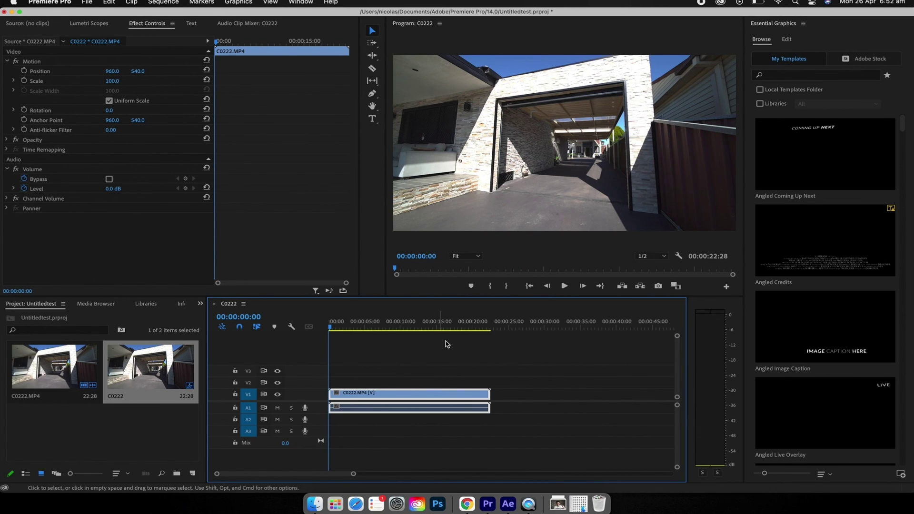
{"action": "key", "text": "space"}
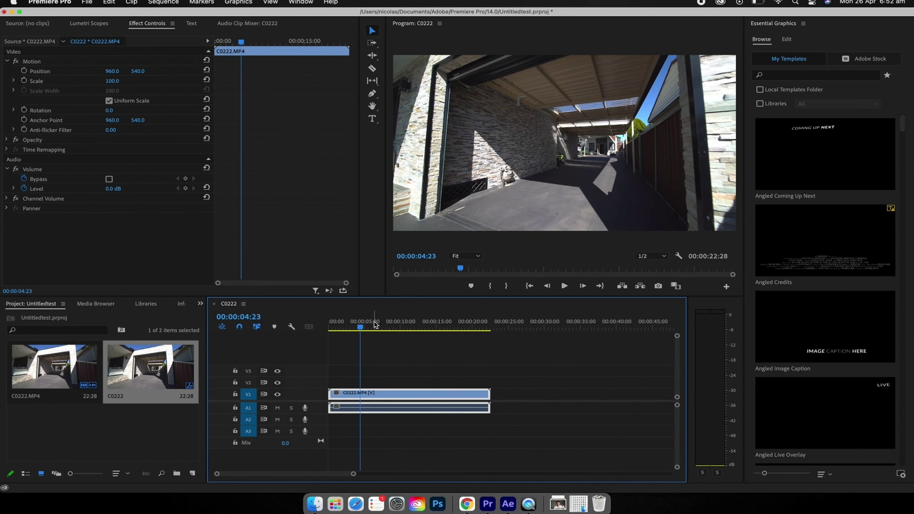
{"action": "left_click_drag", "start_coordinate": [375, 324], "coordinate": [384, 352]}
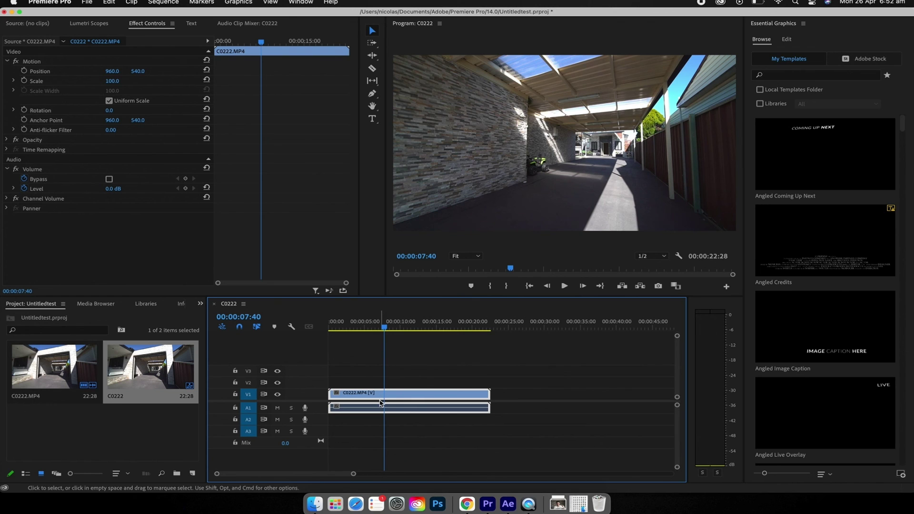
Step: Return to Premiere Pro and park the C0222 playhead at 00:00:03:20
{"action": "left_click", "coordinate": [508, 503]}
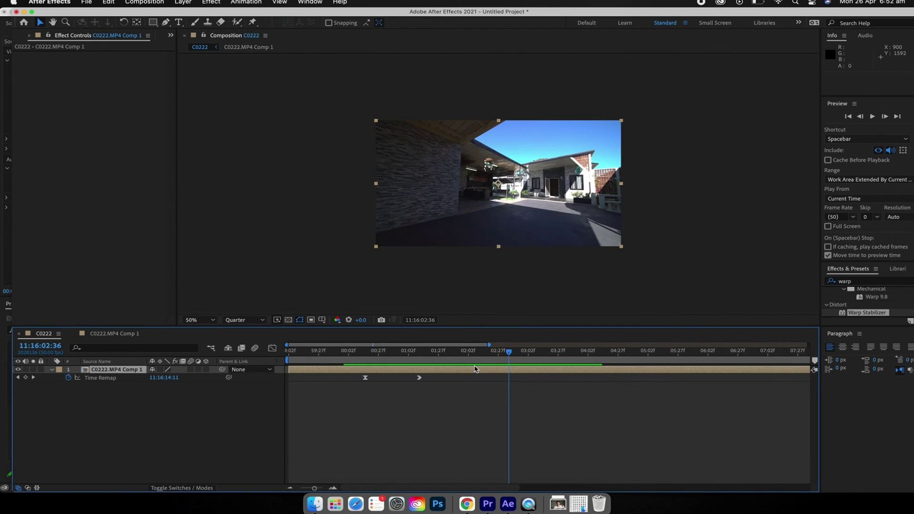
{"action": "key", "text": "ctrl+Up"}
{"action": "left_click", "coordinate": [666, 142]}
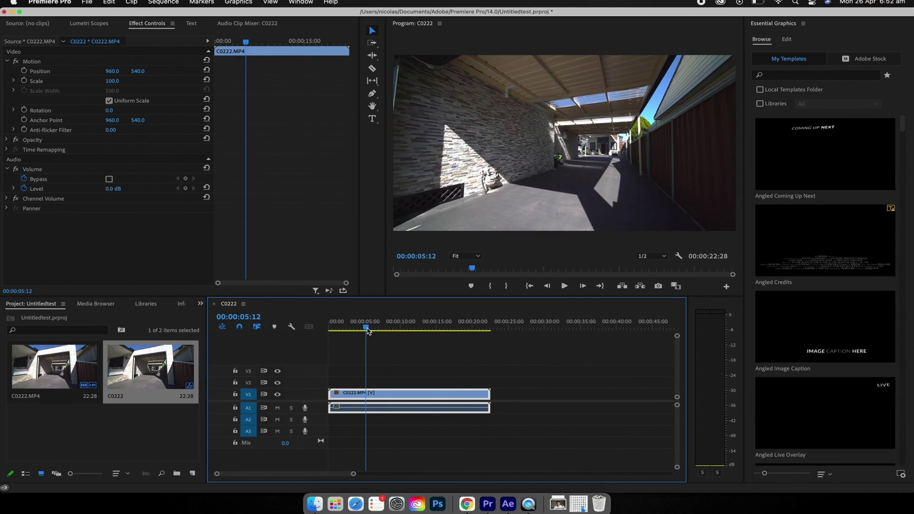
{"action": "left_click_drag", "start_coordinate": [367, 331], "coordinate": [355, 331]}
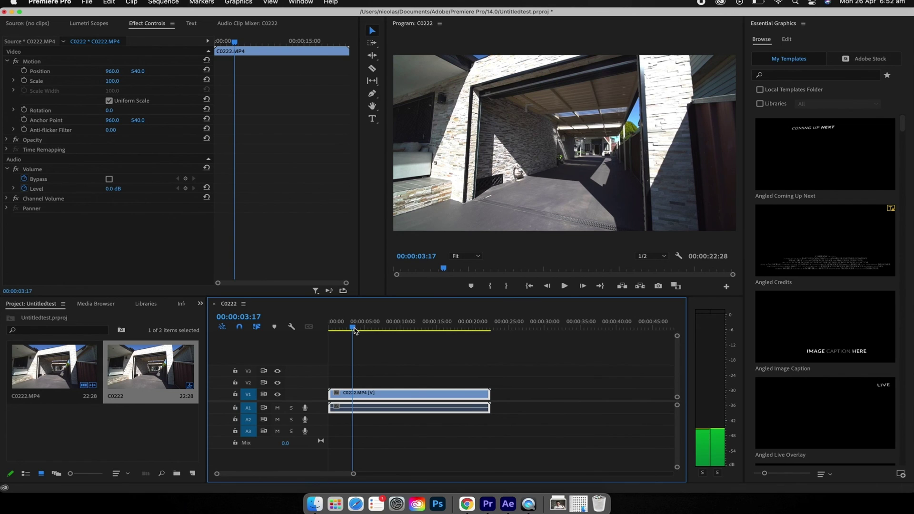
{"action": "left_click_drag", "start_coordinate": [354, 331], "coordinate": [356, 331]}
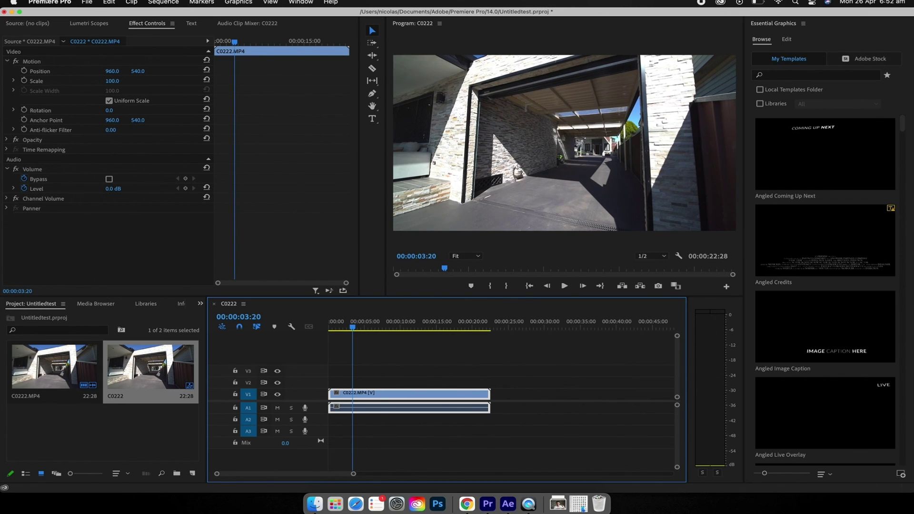